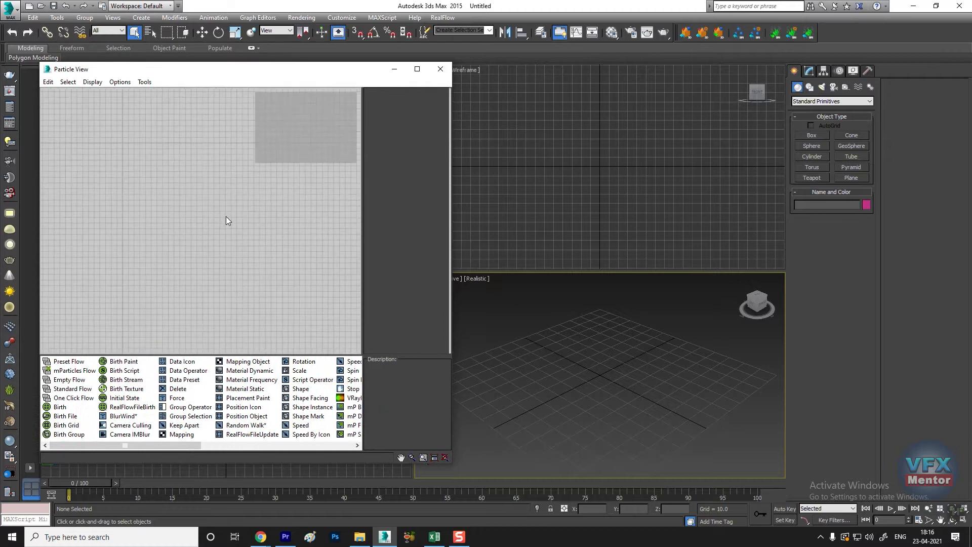
Create a Standard Flow in the particle graph and offset its PF Source node up and away from Event 001
{"action": "left_click_drag", "start_coordinate": [204, 71], "coordinate": [221, 61]}
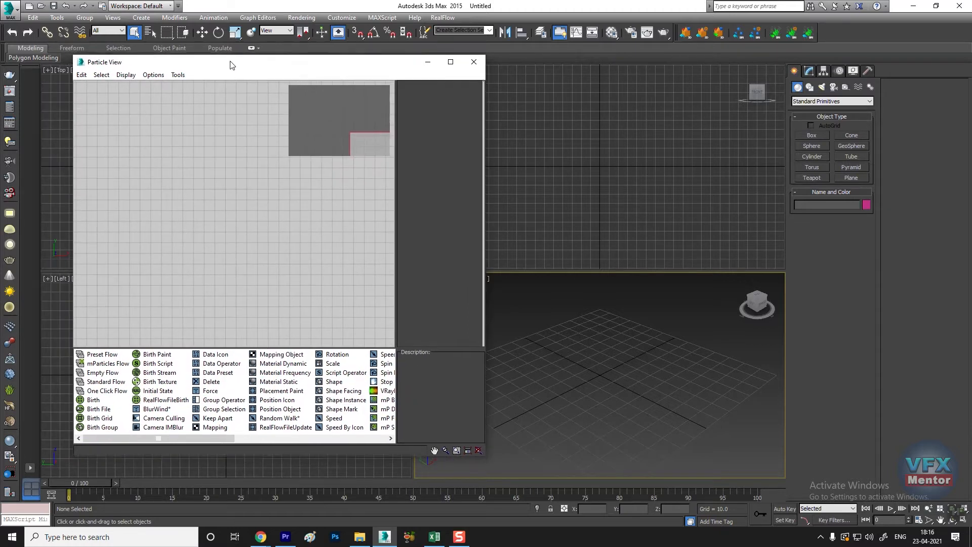
{"action": "scroll", "coordinate": [589, 379], "scroll_direction": "down", "scroll_amount": 3}
{"action": "left_click", "coordinate": [824, 101]}
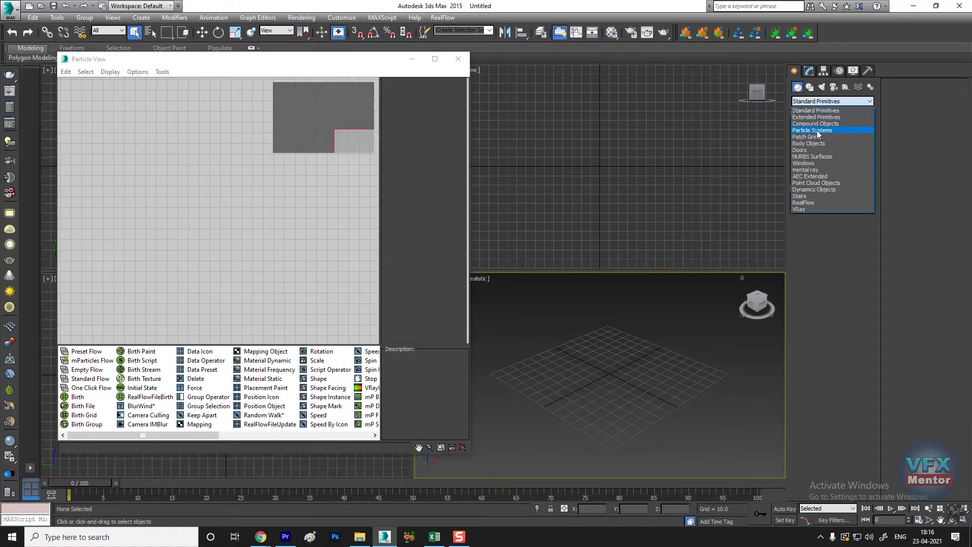
{"action": "left_click", "coordinate": [640, 7]}
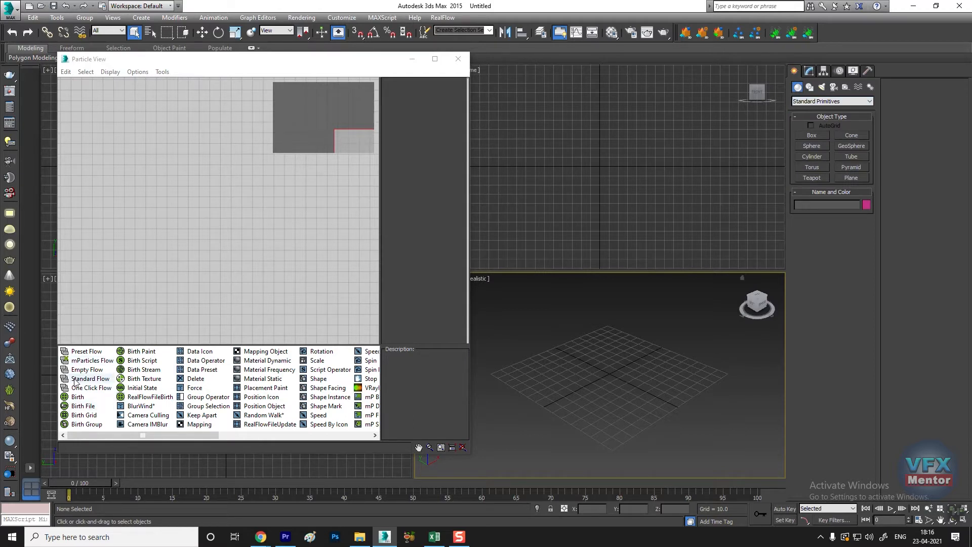
{"action": "left_click_drag", "start_coordinate": [85, 384], "coordinate": [89, 365]}
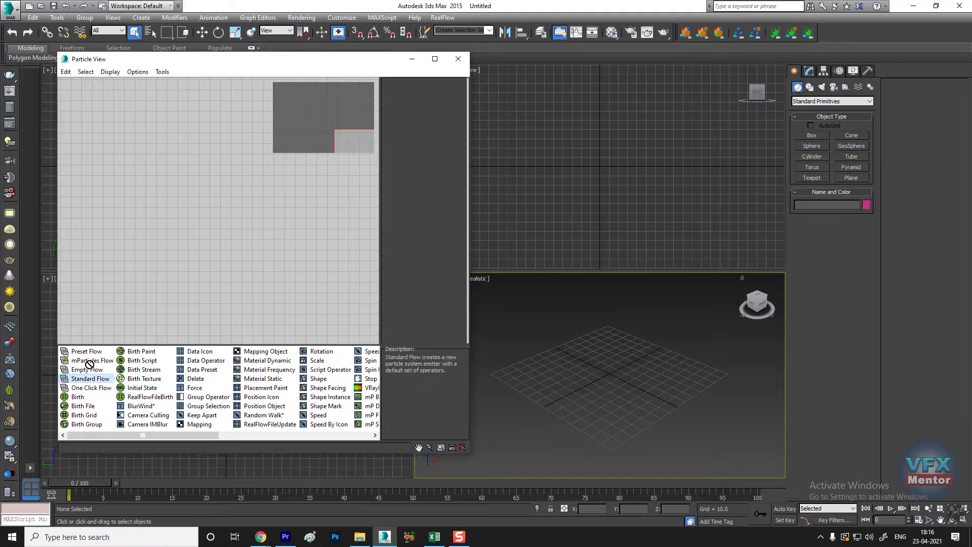
{"action": "left_click_drag", "start_coordinate": [138, 114], "coordinate": [137, 114]}
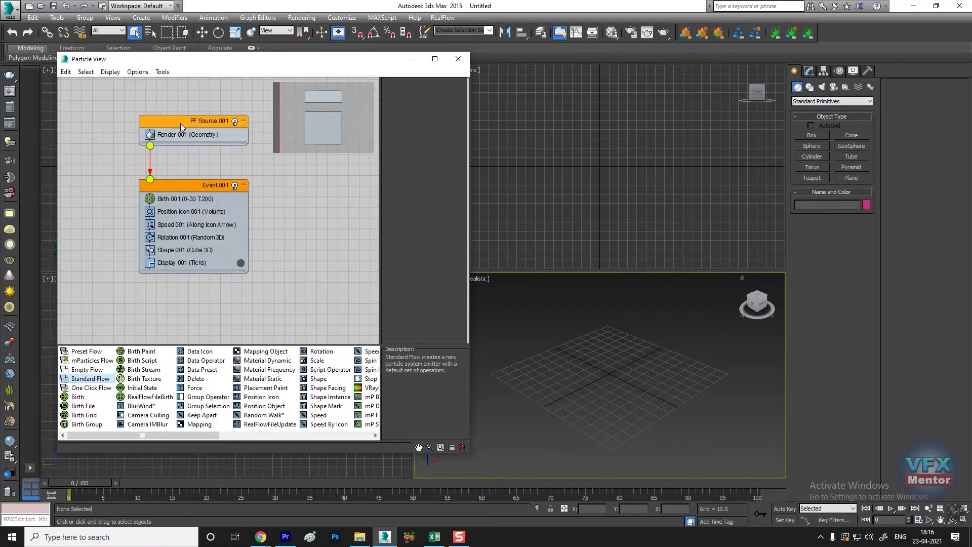
{"action": "middle_click_drag", "start_coordinate": [236, 229], "coordinate": [200, 224]}
{"action": "scroll", "coordinate": [215, 222], "scroll_direction": "up", "scroll_amount": 2}
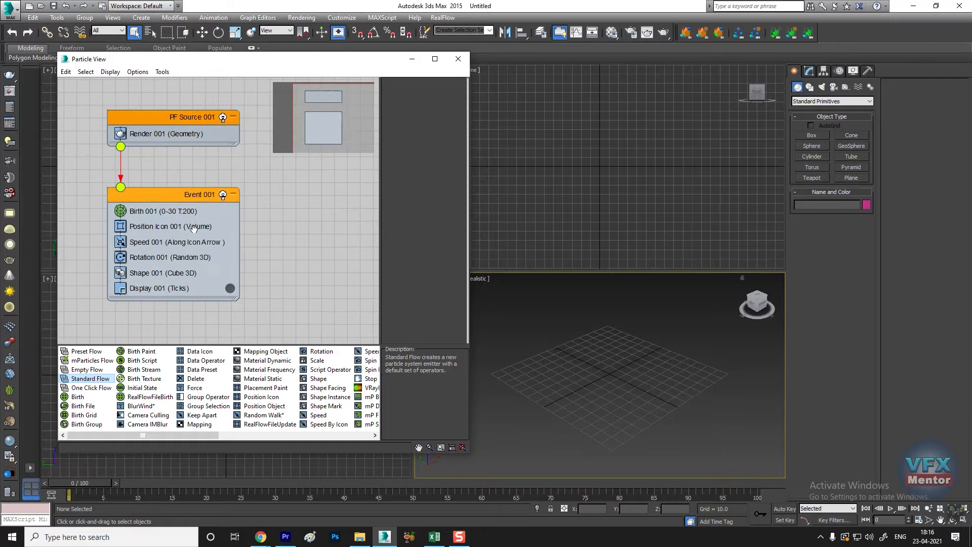
{"action": "left_click_drag", "start_coordinate": [174, 121], "coordinate": [148, 107]}
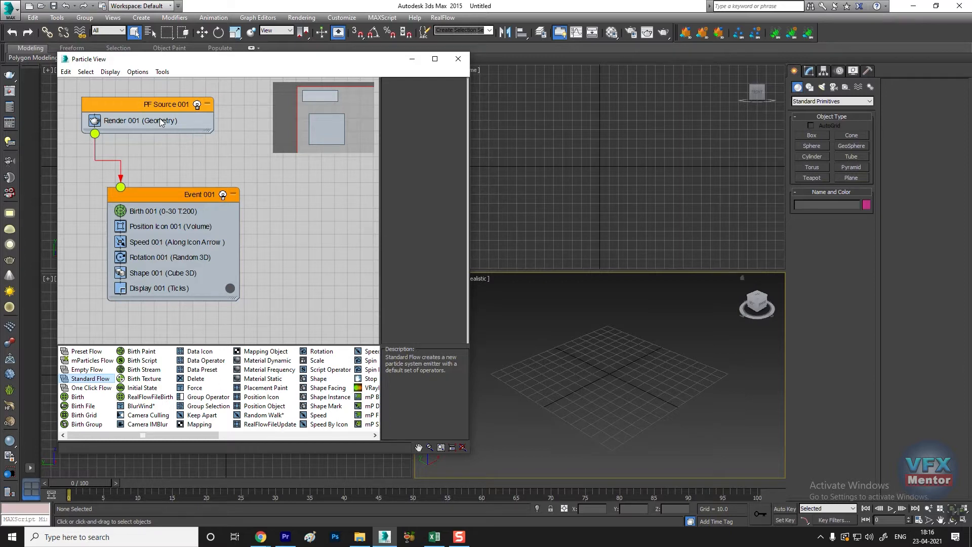
Scrub through the animation to preview the emitted particles and leave the time slider at frame 25
{"action": "scroll", "coordinate": [142, 179], "scroll_direction": "up", "scroll_amount": 1}
{"action": "scroll", "coordinate": [142, 179], "scroll_direction": "down", "scroll_amount": 2}
{"action": "scroll", "coordinate": [137, 233], "scroll_direction": "up", "scroll_amount": 1}
{"action": "scroll", "coordinate": [136, 241], "scroll_direction": "down", "scroll_amount": 2}
{"action": "scroll", "coordinate": [172, 245], "scroll_direction": "up", "scroll_amount": 3}
{"action": "scroll", "coordinate": [216, 238], "scroll_direction": "down", "scroll_amount": 2}
{"action": "scroll", "coordinate": [633, 374], "scroll_direction": "up", "scroll_amount": 5}
{"action": "scroll", "coordinate": [617, 379], "scroll_direction": "down", "scroll_amount": 3}
{"action": "left_click_drag", "start_coordinate": [80, 482], "coordinate": [369, 481]}
{"action": "left_click_drag", "start_coordinate": [608, 479], "coordinate": [240, 483]}
Set the particle colour of the Display 001 operator to white
{"action": "left_click", "coordinate": [258, 312]}
{"action": "left_click", "coordinate": [256, 309]}
{"action": "left_click_drag", "start_coordinate": [377, 118], "coordinate": [403, 119]}
{"action": "left_click", "coordinate": [376, 151]}
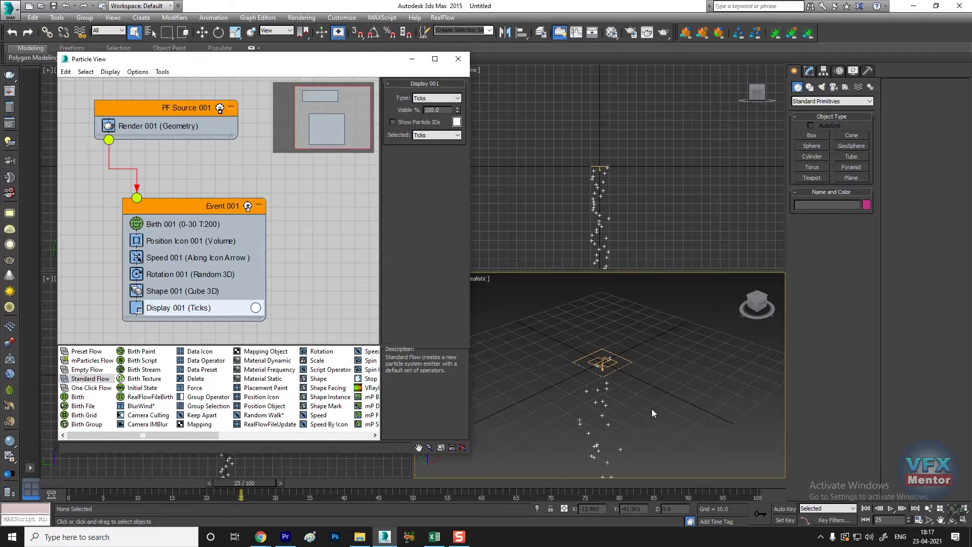
Enable Reverse in the Speed 001 operator and set its Divergence to 31.5
{"action": "scroll", "coordinate": [607, 384], "scroll_direction": "down", "scroll_amount": 3}
{"action": "middle_click_drag", "start_coordinate": [608, 384], "coordinate": [588, 410]}
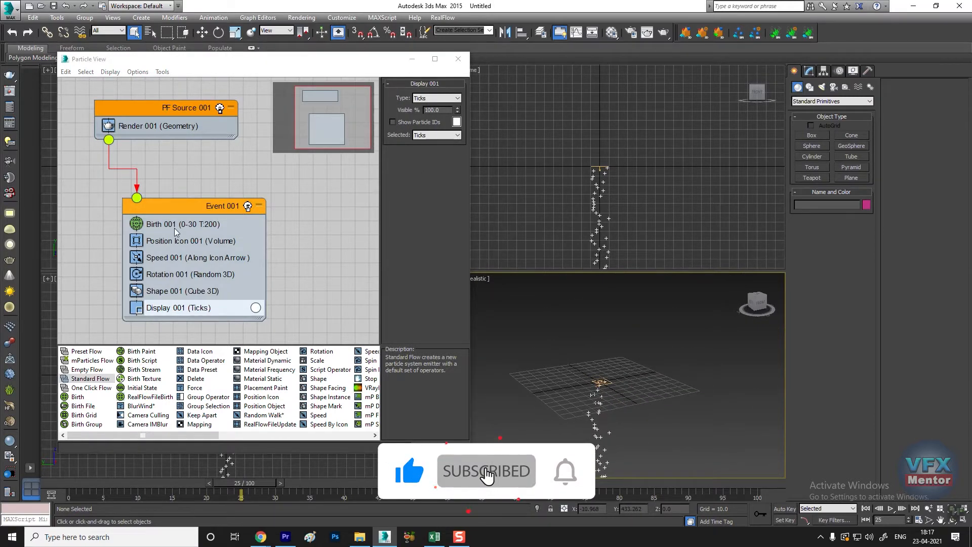
{"action": "left_click", "coordinate": [197, 258]}
{"action": "left_click", "coordinate": [396, 139]}
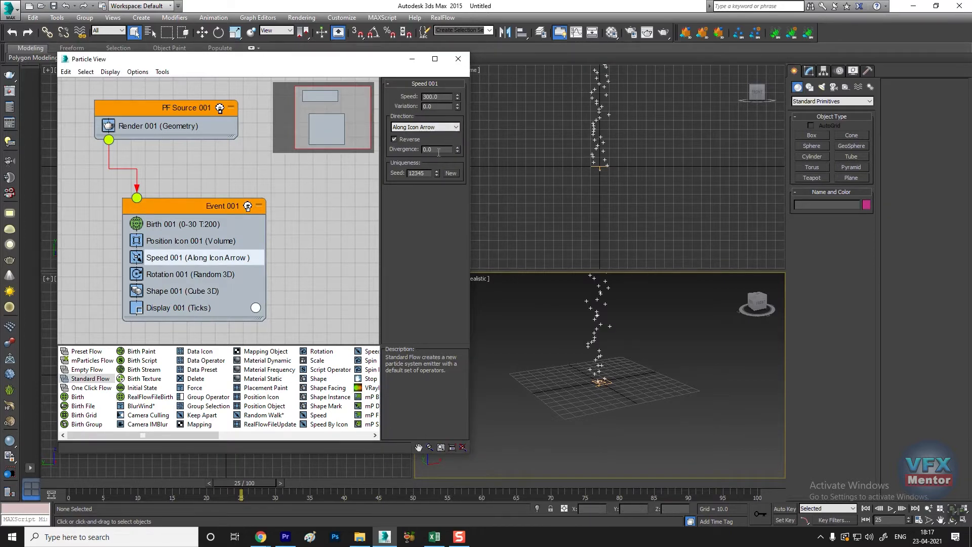
{"action": "left_click_drag", "start_coordinate": [457, 150], "coordinate": [457, 122]}
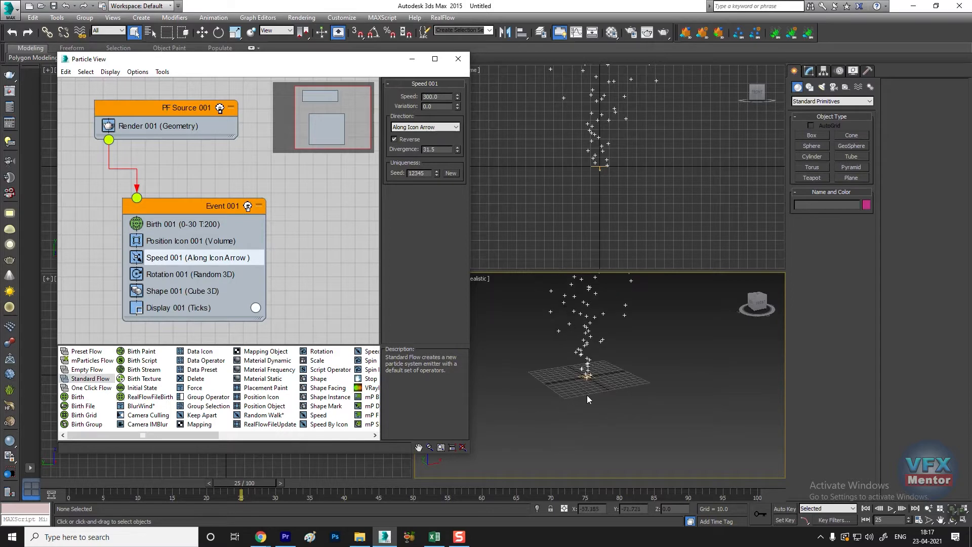
Maximize the Perspective viewport and move the Particle View window aside so the particle stream is unobstructed
{"action": "key", "text": "alt+w"}
{"action": "middle_click_drag", "start_coordinate": [578, 329], "coordinate": [731, 325]}
{"action": "scroll", "coordinate": [658, 354], "scroll_direction": "down", "scroll_amount": 5}
{"action": "scroll", "coordinate": [610, 347], "scroll_direction": "up", "scroll_amount": 2}
{"action": "middle_click_drag", "start_coordinate": [609, 347], "coordinate": [622, 356]}
{"action": "left_click_drag", "start_coordinate": [327, 59], "coordinate": [270, 61]}
{"action": "scroll", "coordinate": [582, 304], "scroll_direction": "up", "scroll_amount": 2}
{"action": "middle_click_drag", "start_coordinate": [581, 317], "coordinate": [574, 366], "text": "alt"}
{"action": "scroll", "coordinate": [591, 339], "scroll_direction": "down", "scroll_amount": 3}
{"action": "scroll", "coordinate": [587, 350], "scroll_direction": "up", "scroll_amount": 2}
Raise the PF Source icon above the grid to a height of about 11.9 units in Z
{"action": "left_click", "coordinate": [572, 356]}
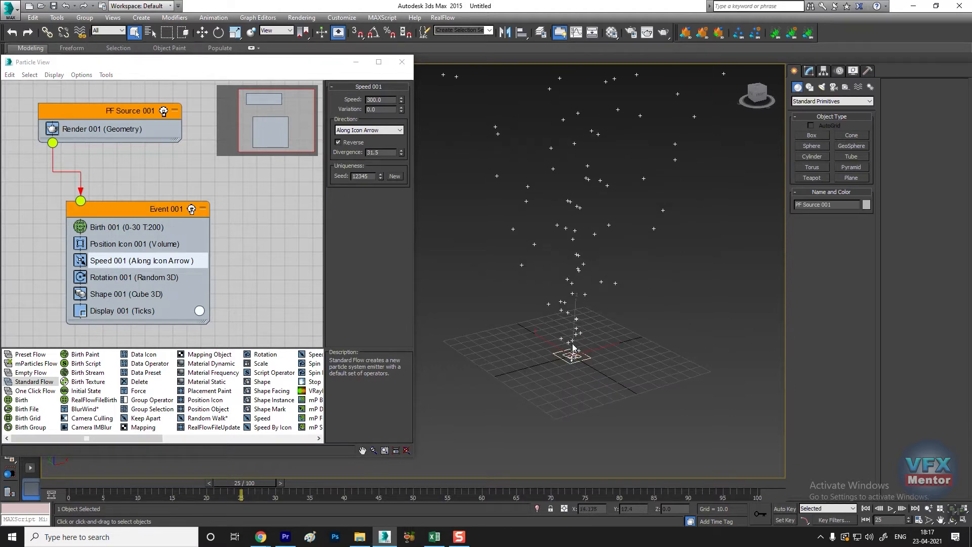
{"action": "key", "text": "w"}
{"action": "scroll", "coordinate": [568, 351], "scroll_direction": "down", "scroll_amount": 2}
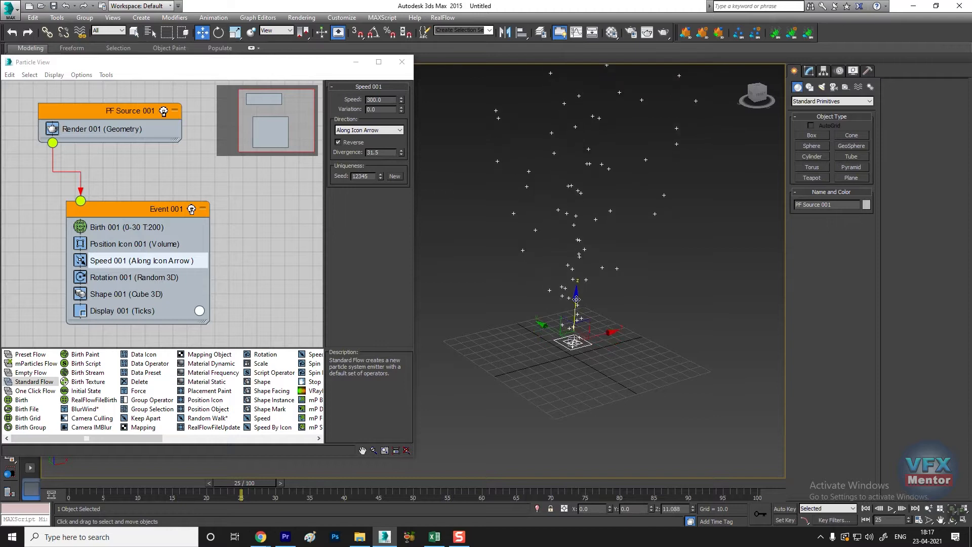
{"action": "scroll", "coordinate": [570, 338], "scroll_direction": "up", "scroll_amount": 3}
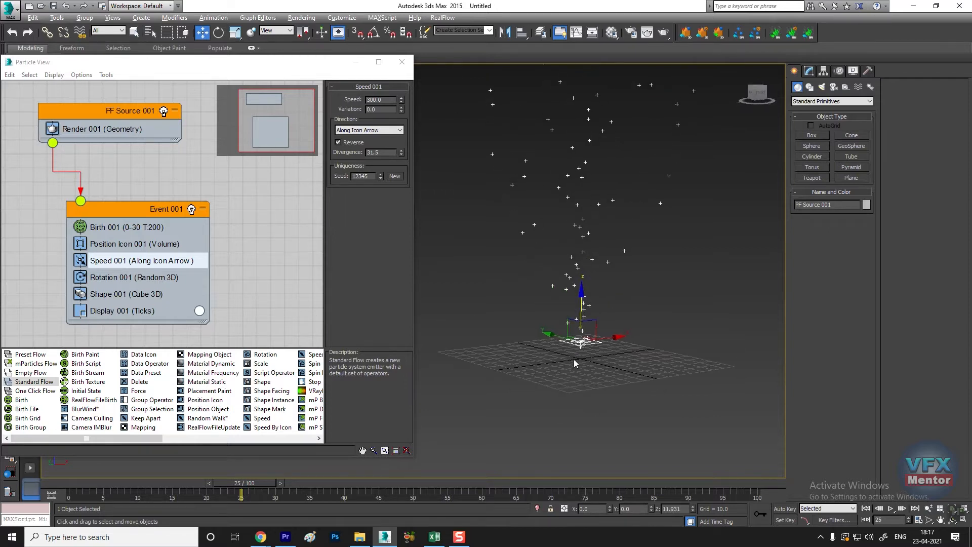
{"action": "scroll", "coordinate": [576, 367], "scroll_direction": "up", "scroll_amount": 3}
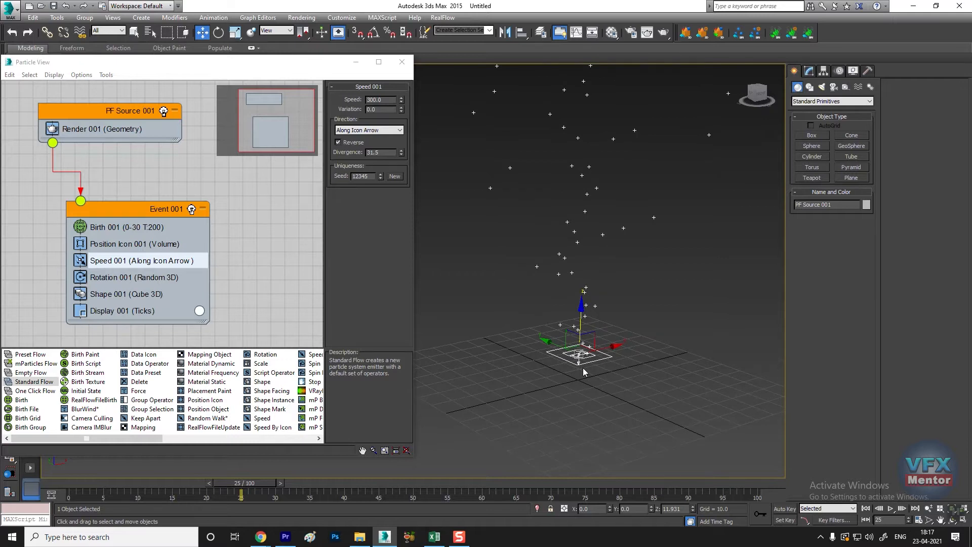
Set the Display 001 operator's particle type to Geometry
{"action": "left_click", "coordinate": [127, 311]}
{"action": "left_click", "coordinate": [381, 101]}
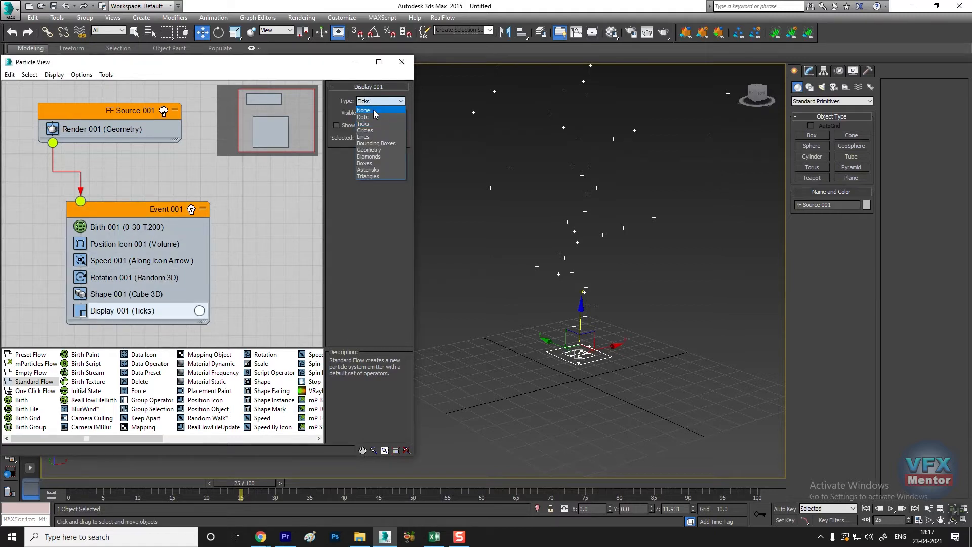
{"action": "left_click", "coordinate": [374, 150]}
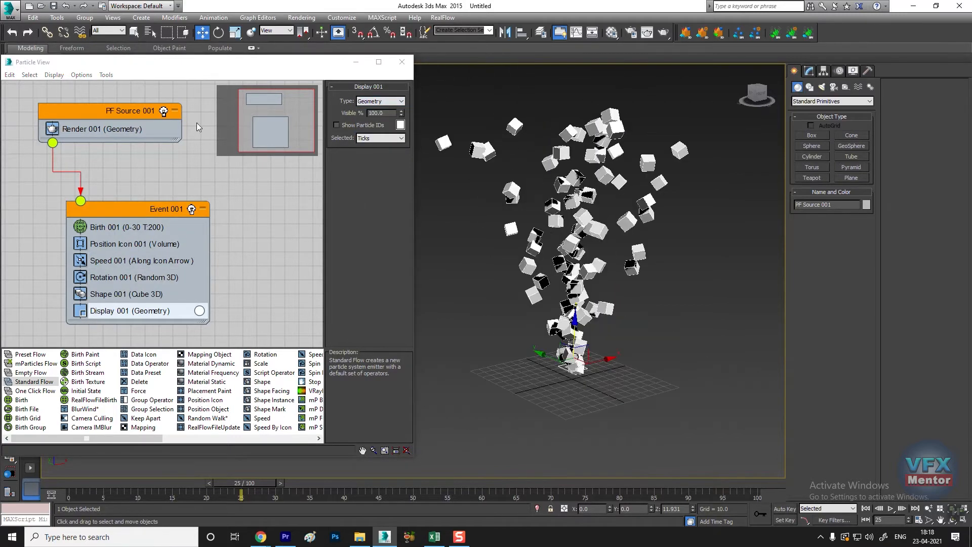
Change the Perspective viewport's visual style to Shaded and reposition the Particle View window
{"action": "left_click_drag", "start_coordinate": [147, 60], "coordinate": [148, 100]}
{"action": "left_click", "coordinate": [105, 71]}
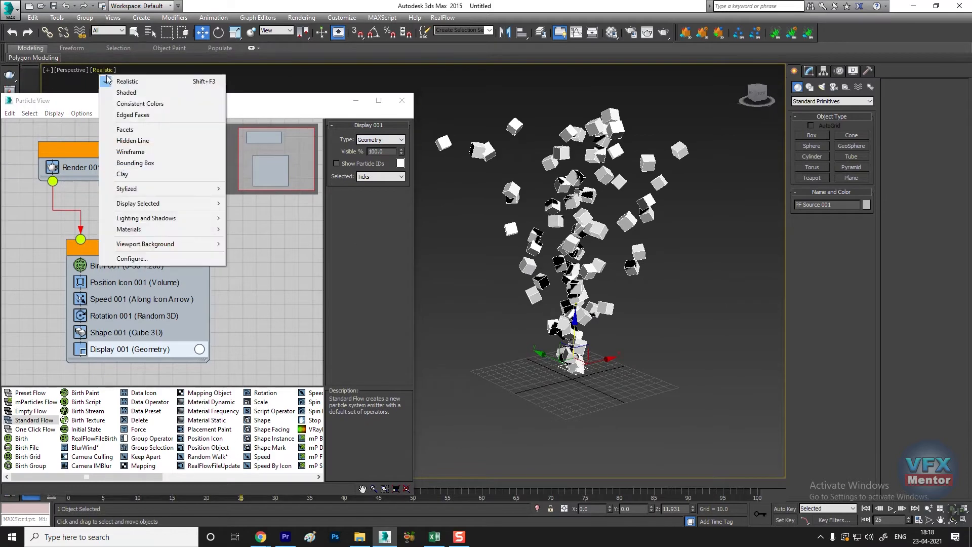
{"action": "left_click", "coordinate": [126, 93]}
{"action": "left_click_drag", "start_coordinate": [254, 107], "coordinate": [258, 83]}
{"action": "scroll", "coordinate": [618, 279], "scroll_direction": "up", "scroll_amount": 1}
{"action": "scroll", "coordinate": [618, 280], "scroll_direction": "up", "scroll_amount": 2}
{"action": "scroll", "coordinate": [572, 311], "scroll_direction": "down", "scroll_amount": 3}
{"action": "middle_click_drag", "start_coordinate": [566, 312], "coordinate": [558, 323]}
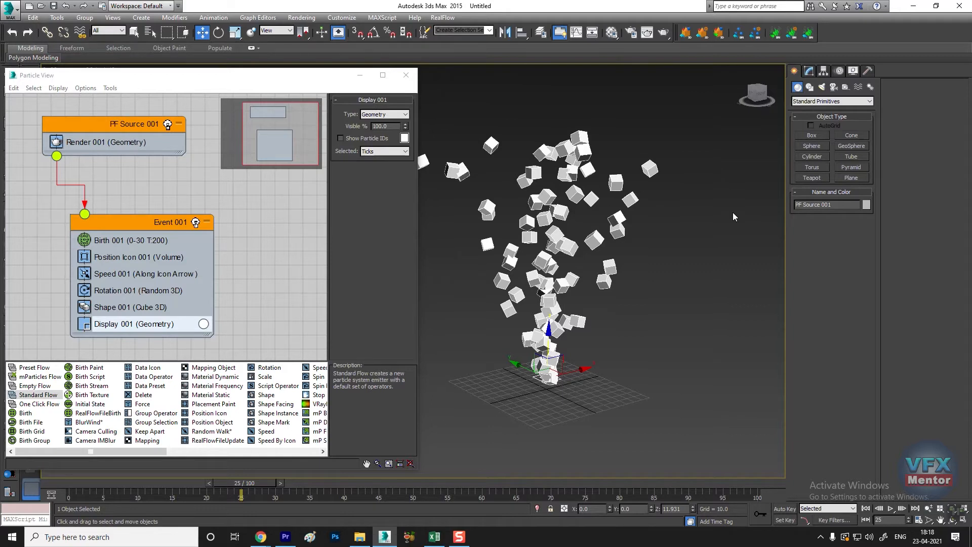
Create a sphere with a radius of about 14.9 units on the ground beside the particle stream
{"action": "scroll", "coordinate": [573, 361], "scroll_direction": "up", "scroll_amount": 3}
{"action": "scroll", "coordinate": [575, 365], "scroll_direction": "down", "scroll_amount": 3}
{"action": "scroll", "coordinate": [560, 363], "scroll_direction": "up", "scroll_amount": 5}
{"action": "scroll", "coordinate": [560, 363], "scroll_direction": "down", "scroll_amount": 4}
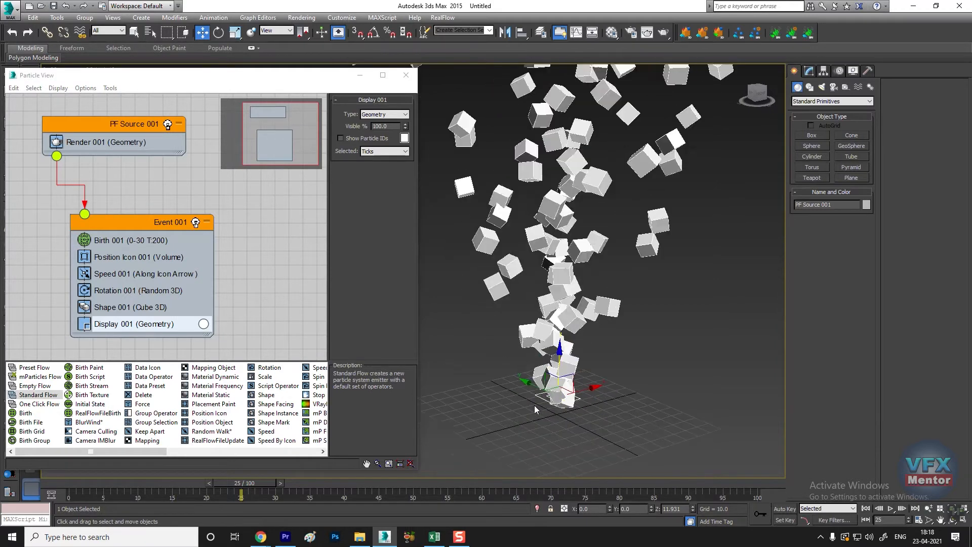
{"action": "scroll", "coordinate": [539, 421], "scroll_direction": "down", "scroll_amount": 3}
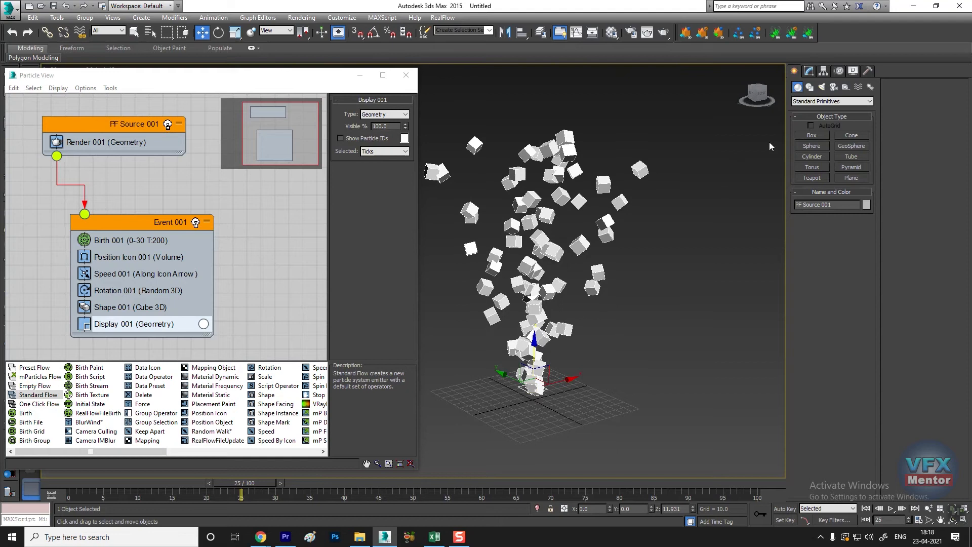
{"action": "left_click", "coordinate": [811, 146]}
{"action": "left_click_drag", "start_coordinate": [707, 419], "coordinate": [722, 426]}
{"action": "scroll", "coordinate": [688, 385], "scroll_direction": "up", "scroll_amount": 4}
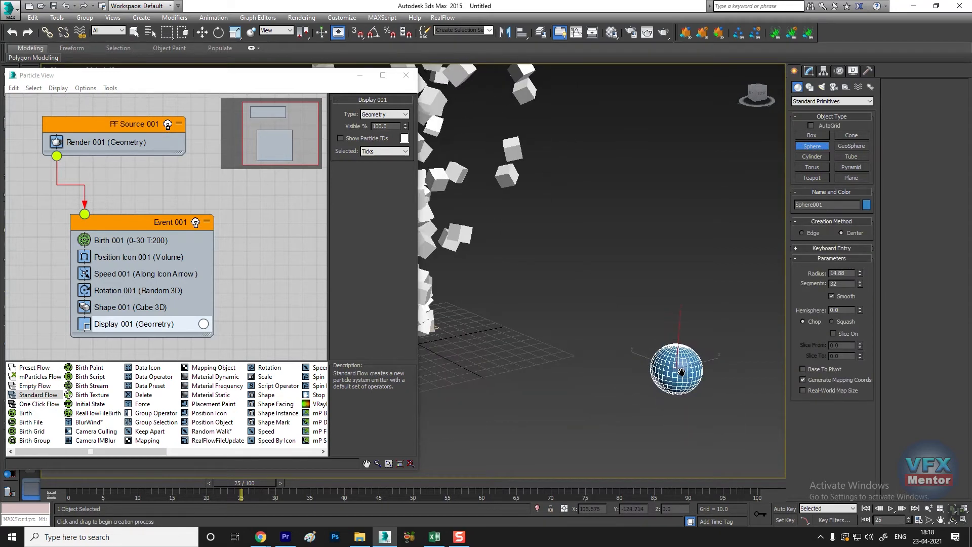
Flatten the sphere into a disc-like shape by scaling it along Z to about 44%
{"action": "key", "text": "r"}
{"action": "left_click_drag", "start_coordinate": [678, 327], "coordinate": [672, 365]}
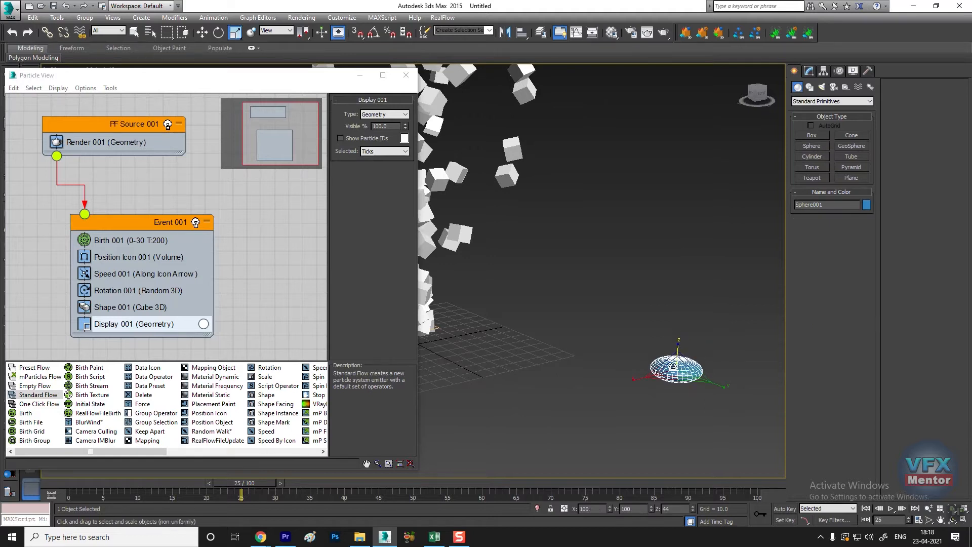
{"action": "left_click", "coordinate": [683, 393]}
Scale the flattened sphere down to about 86.6% in X and Y and 35.2% in Z, and switch to the Move tool
{"action": "scroll", "coordinate": [681, 374], "scroll_direction": "up", "scroll_amount": 3}
{"action": "scroll", "coordinate": [681, 373], "scroll_direction": "down", "scroll_amount": 5}
{"action": "mouse_move", "coordinate": [681, 373]}
{"action": "middle_mouse_down", "text": "alt"}
{"action": "mouse_move", "coordinate": [675, 379]}
{"action": "mouse_move", "coordinate": [678, 371]}
{"action": "middle_mouse_up", "text": "alt"}
{"action": "middle_click_drag", "start_coordinate": [721, 250], "coordinate": [690, 333]}
{"action": "left_click", "coordinate": [638, 403]}
{"action": "middle_click_drag", "start_coordinate": [677, 394], "coordinate": [721, 300]}
{"action": "middle_click_drag", "start_coordinate": [679, 338], "coordinate": [687, 366], "text": "alt"}
{"action": "left_click_drag", "start_coordinate": [710, 349], "coordinate": [709, 360]}
{"action": "middle_click_drag", "start_coordinate": [609, 340], "coordinate": [627, 364]}
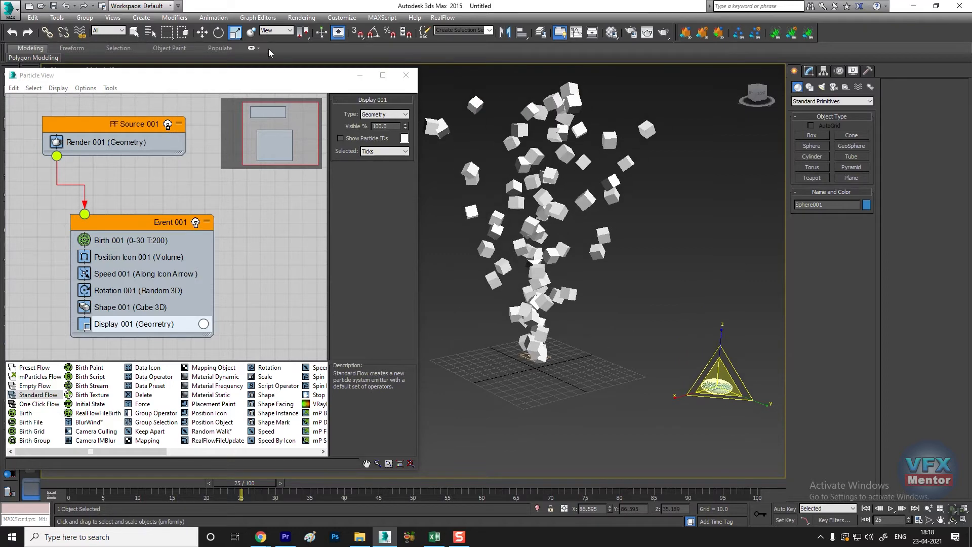
{"action": "left_click", "coordinate": [204, 32]}
{"action": "scroll", "coordinate": [646, 357], "scroll_direction": "up", "scroll_amount": 4}
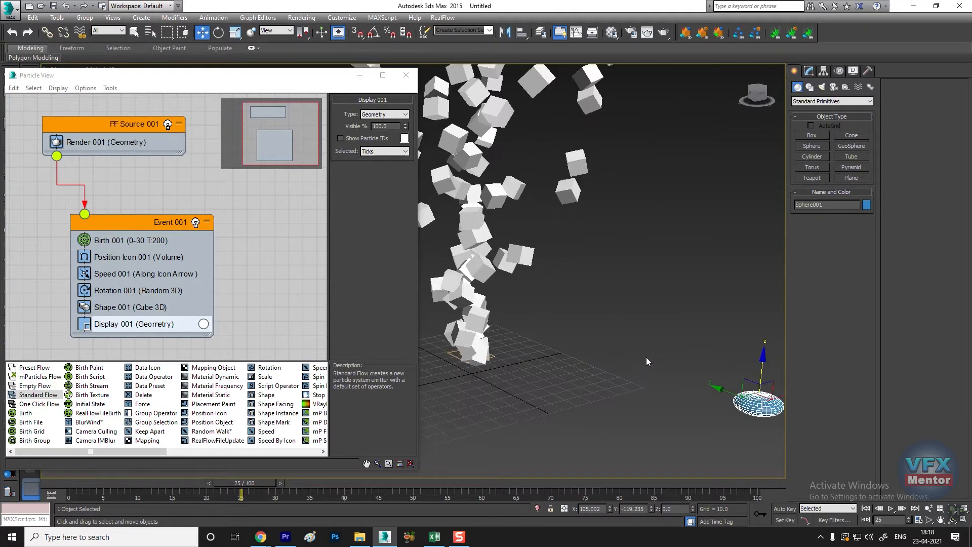
{"action": "scroll", "coordinate": [645, 360], "scroll_direction": "down", "scroll_amount": 4}
{"action": "middle_click_drag", "start_coordinate": [577, 316], "coordinate": [593, 315]}
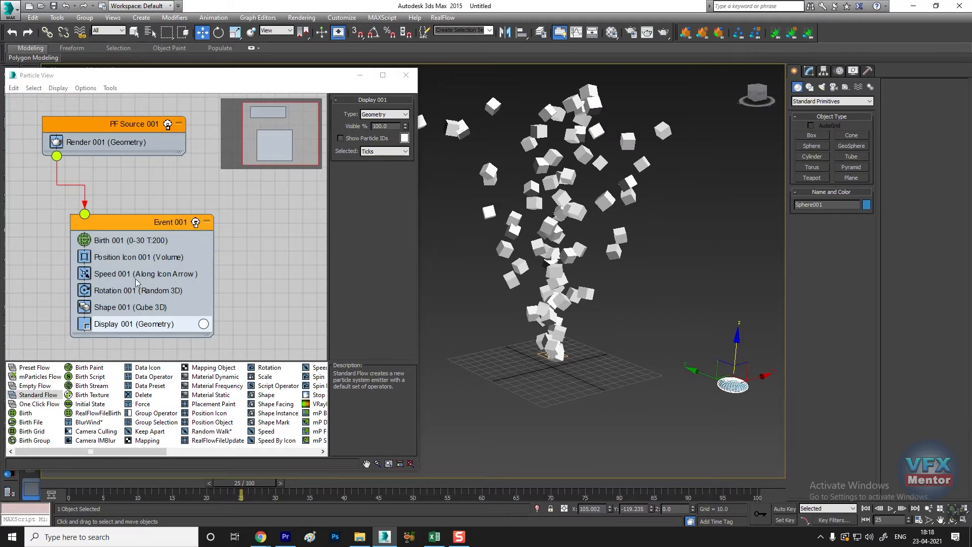
Shift Event 001 closer beneath the PF Source node and widen the Particle View window to show more operators
{"action": "left_click_drag", "start_coordinate": [127, 222], "coordinate": [113, 222]}
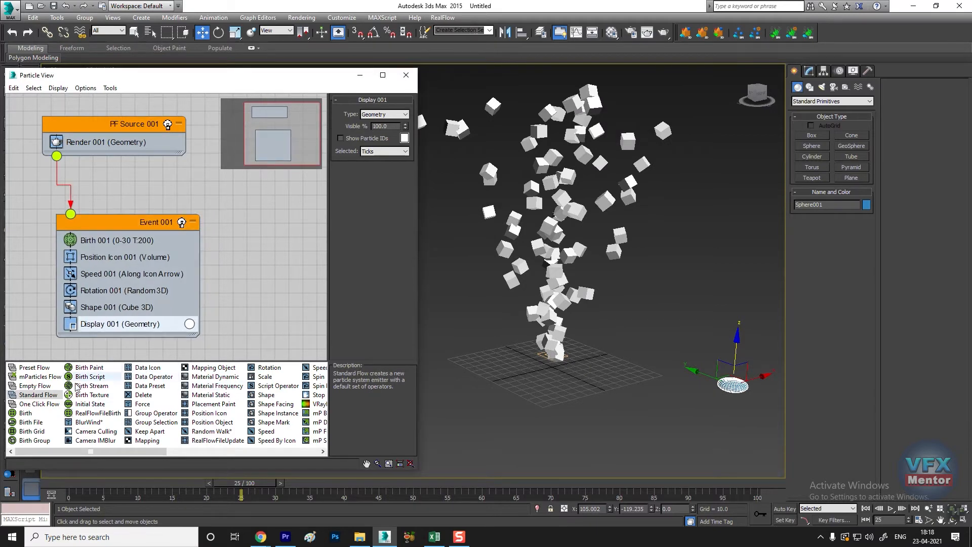
{"action": "left_click_drag", "start_coordinate": [418, 294], "coordinate": [525, 293]}
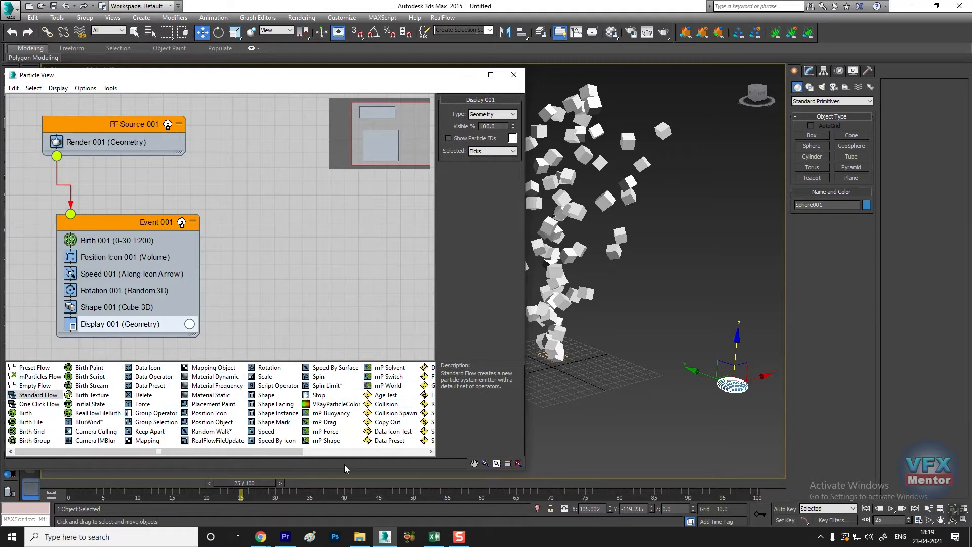
{"action": "left_click_drag", "start_coordinate": [191, 450], "coordinate": [232, 450]}
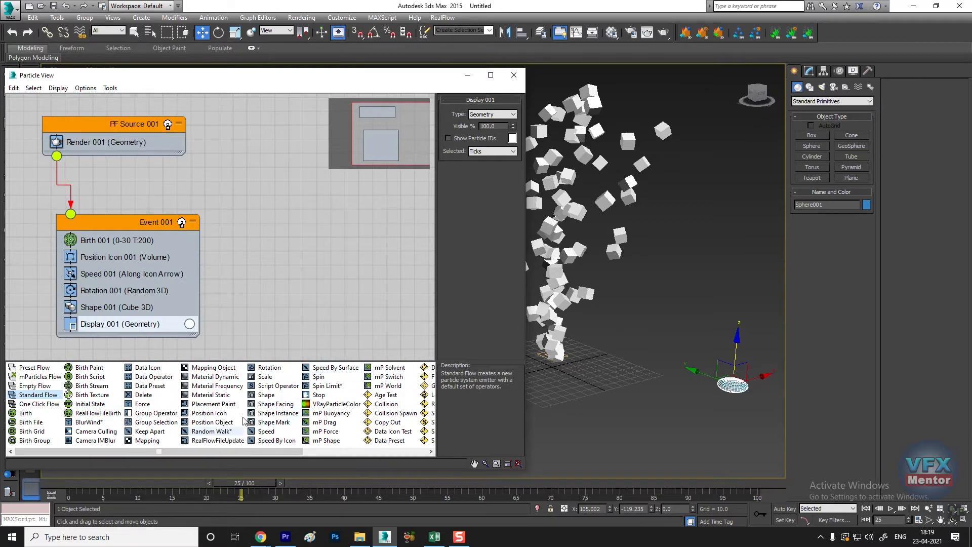
Browse the event categories available for a new node in the particle graph, down to the test events
{"action": "right_click", "coordinate": [288, 192]}
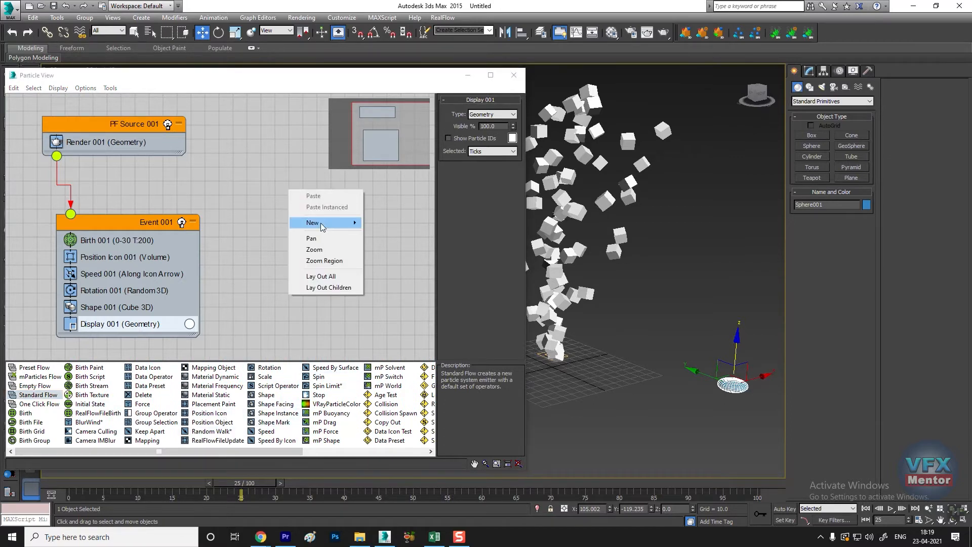
{"action": "mouse_move", "coordinate": [322, 223]}
{"action": "mouse_move", "coordinate": [396, 226]}
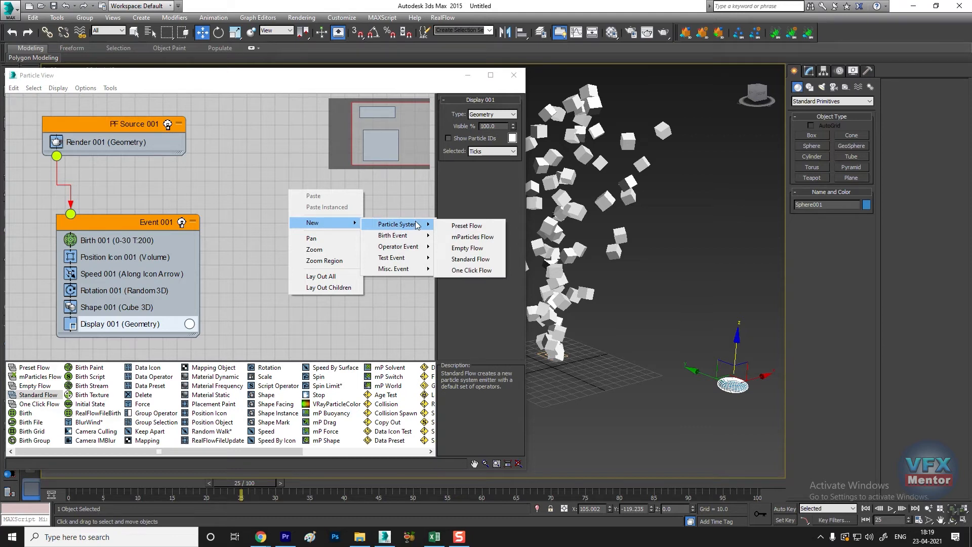
{"action": "mouse_move", "coordinate": [407, 241]}
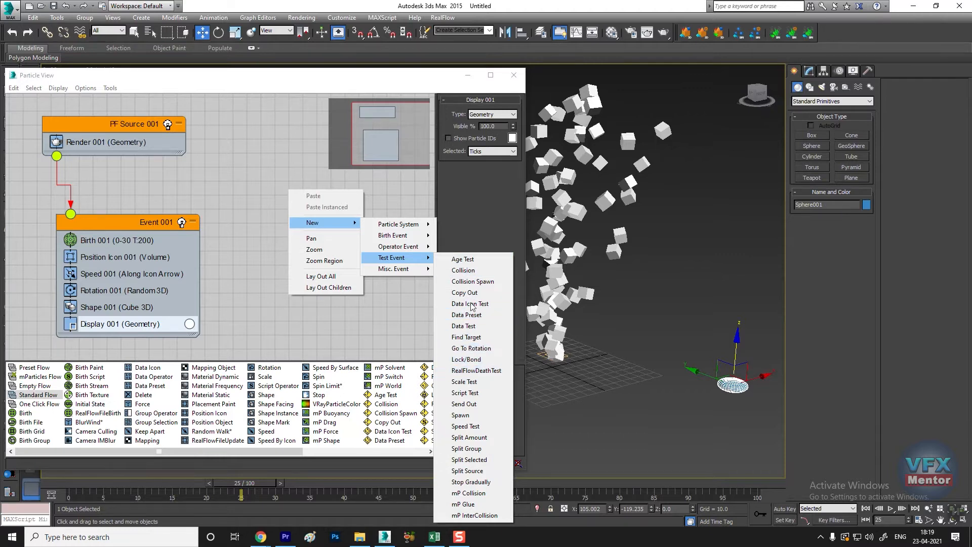
{"action": "left_click", "coordinate": [278, 282]}
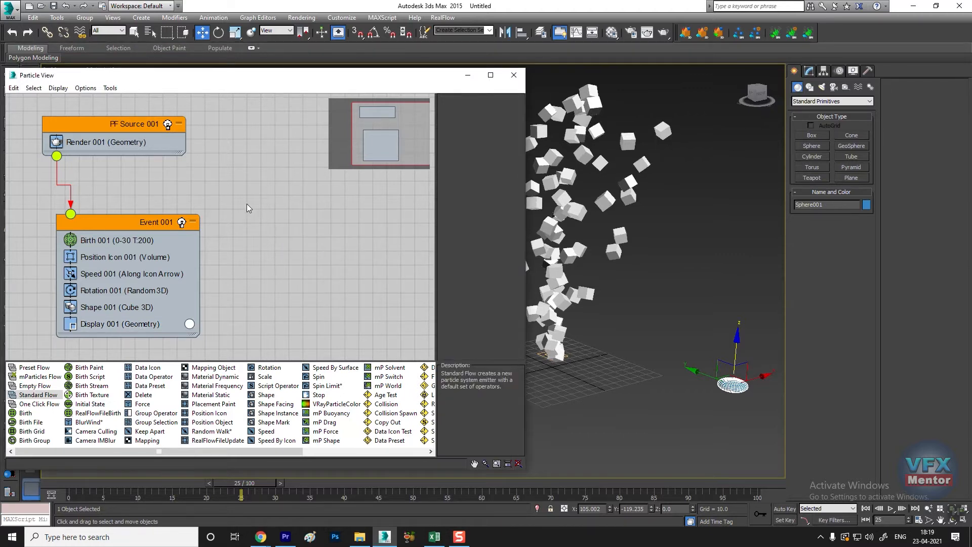
Narrow the Particle View window and locate the Shape Instance operator in the depot
{"action": "left_click_drag", "start_coordinate": [527, 151], "coordinate": [406, 151]}
{"action": "left_click_drag", "start_coordinate": [246, 79], "coordinate": [249, 69]}
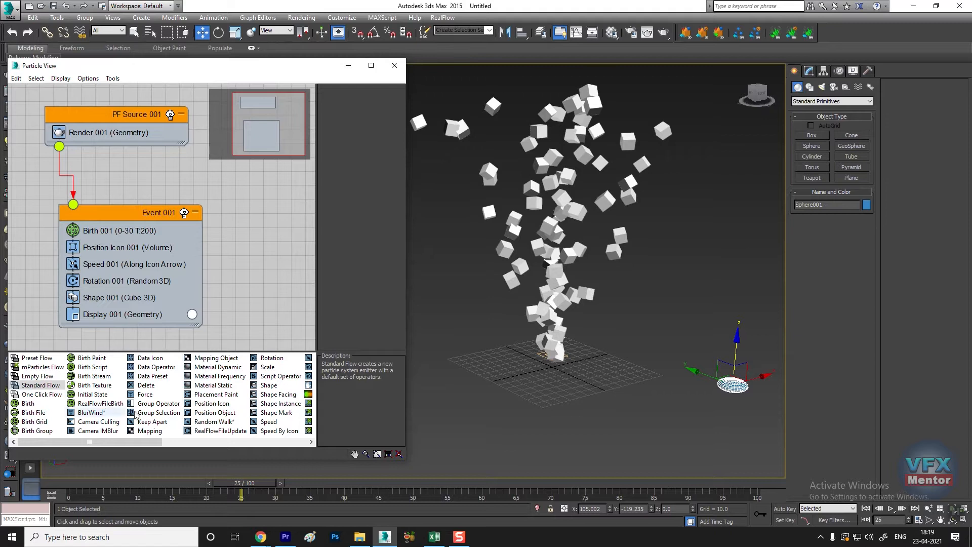
{"action": "left_click_drag", "start_coordinate": [125, 441], "coordinate": [156, 442]}
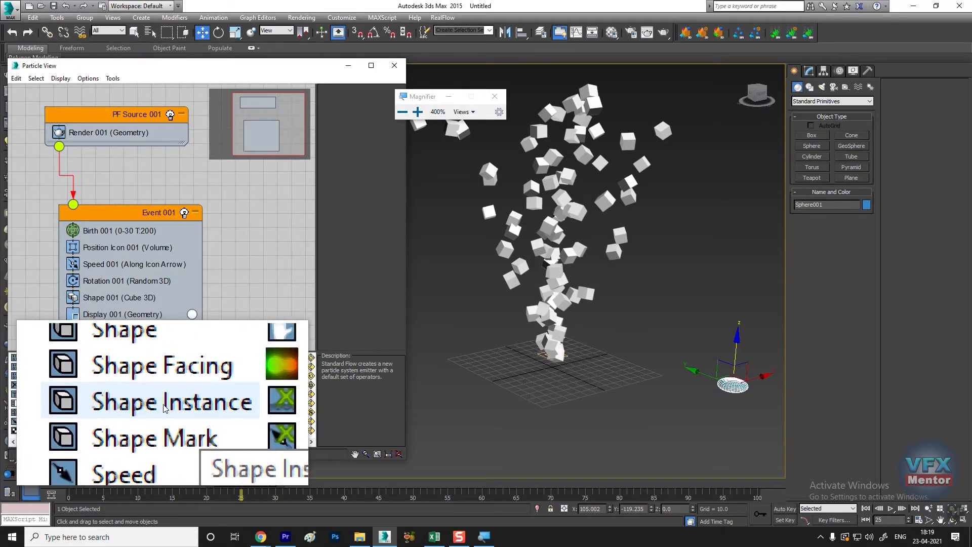
Replace the Shape 001 operator in Event 001 with a Shape Instance operator from the depot
{"action": "key", "text": "super+Escape"}
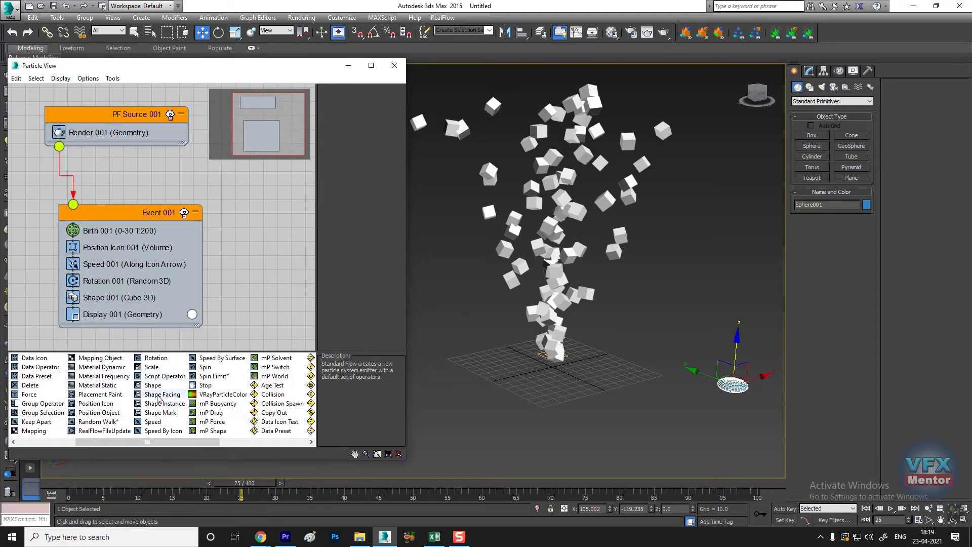
{"action": "left_click", "coordinate": [160, 405]}
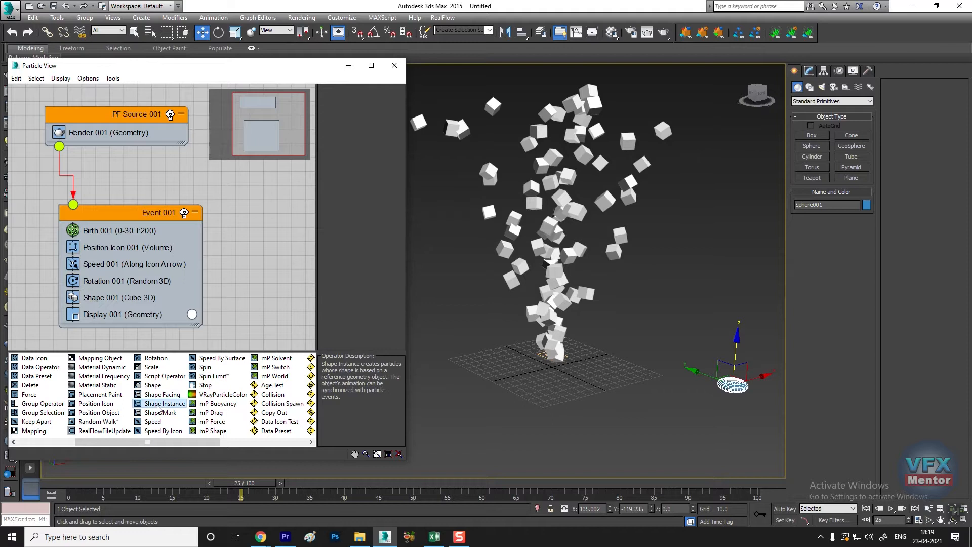
{"action": "left_click_drag", "start_coordinate": [157, 408], "coordinate": [130, 297]}
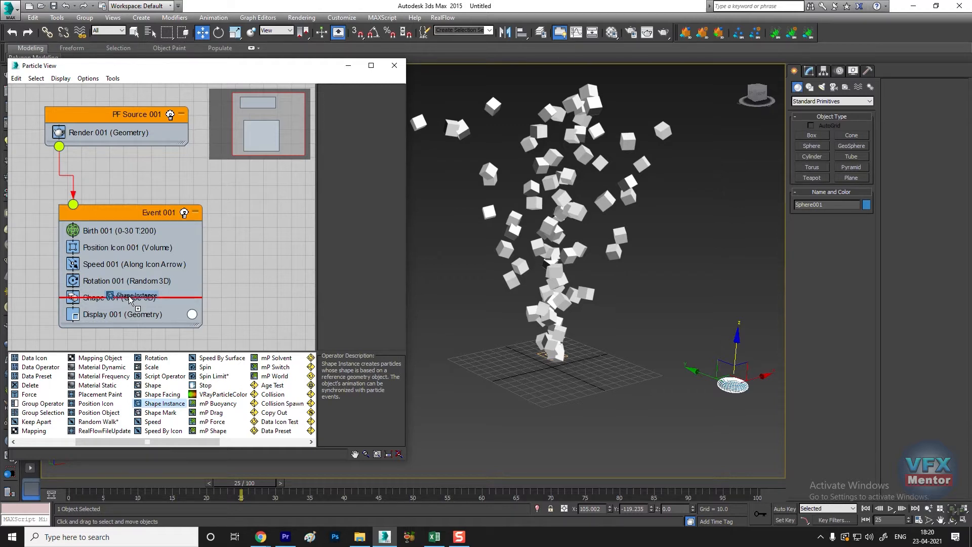
{"action": "left_click_drag", "start_coordinate": [131, 300], "coordinate": [129, 289]}
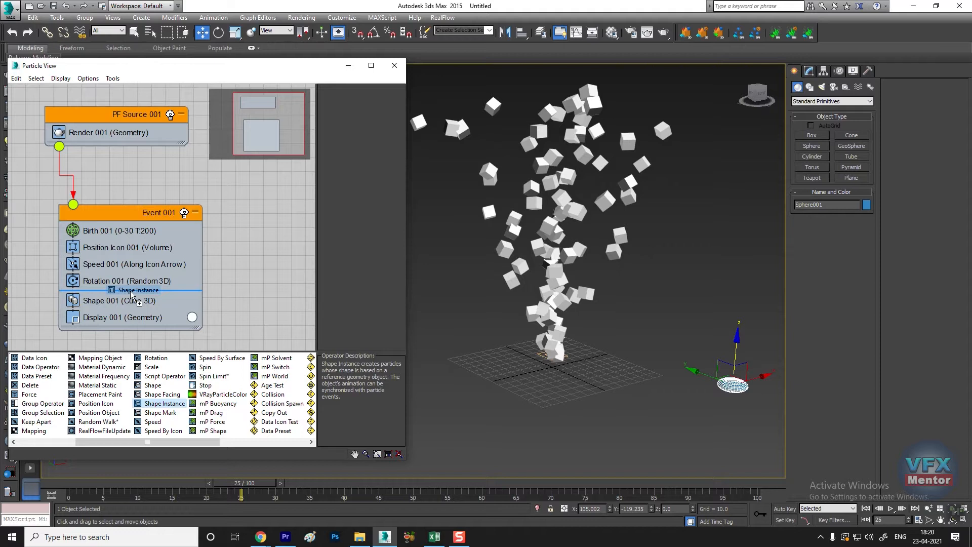
{"action": "left_click_drag", "start_coordinate": [129, 293], "coordinate": [99, 300]}
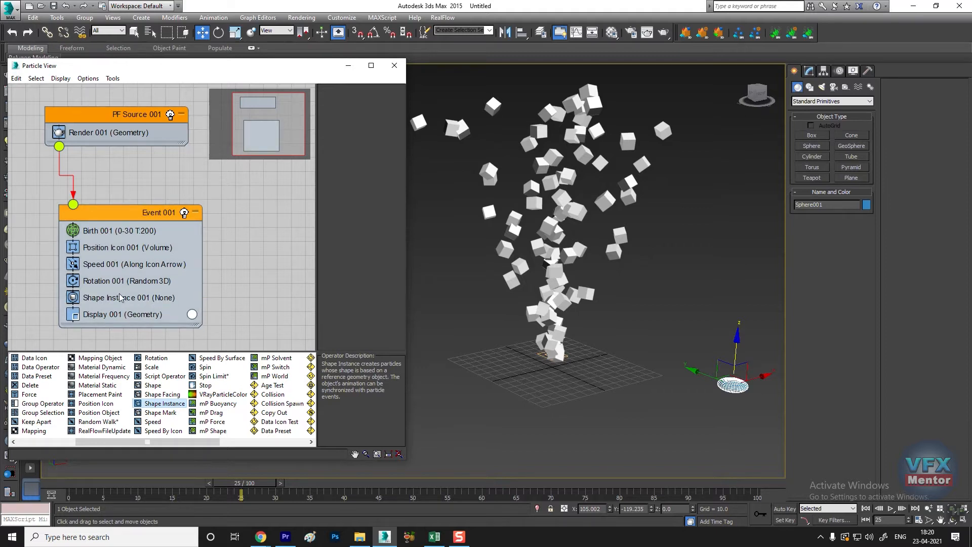
Assign the flattened sphere as the particle geometry object of the Shape Instance 001 operator
{"action": "left_click", "coordinate": [120, 297]}
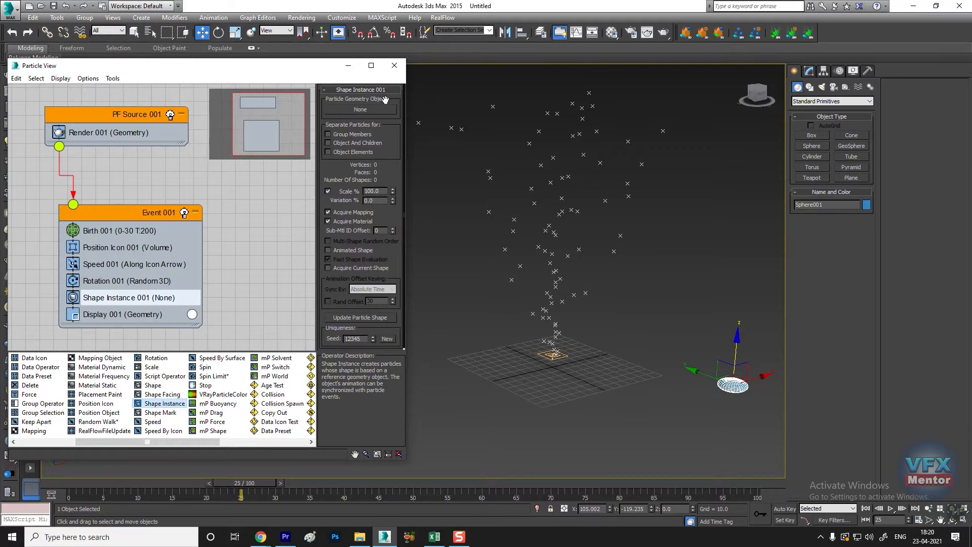
{"action": "left_click", "coordinate": [360, 110]}
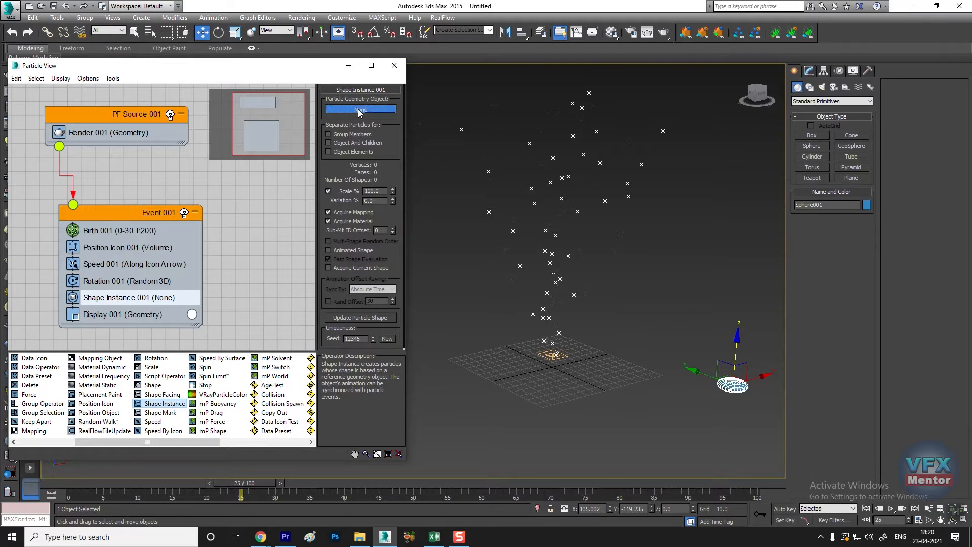
{"action": "left_click", "coordinate": [734, 387]}
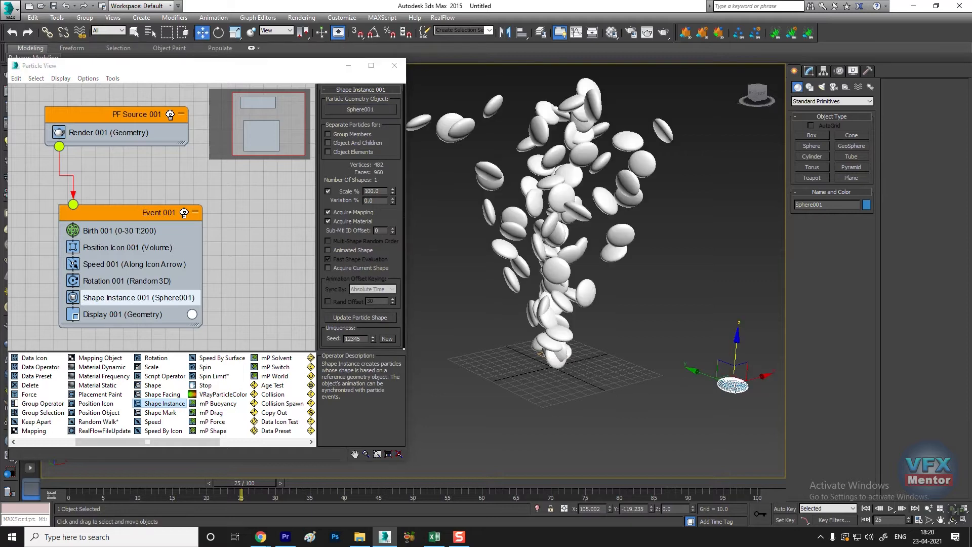
Examine the instanced disc-shaped particles up close and from farther away in the perspective view
{"action": "scroll", "coordinate": [580, 234], "scroll_direction": "up", "scroll_amount": 4}
{"action": "scroll", "coordinate": [580, 235], "scroll_direction": "down", "scroll_amount": 7}
{"action": "scroll", "coordinate": [579, 255], "scroll_direction": "up", "scroll_amount": 4}
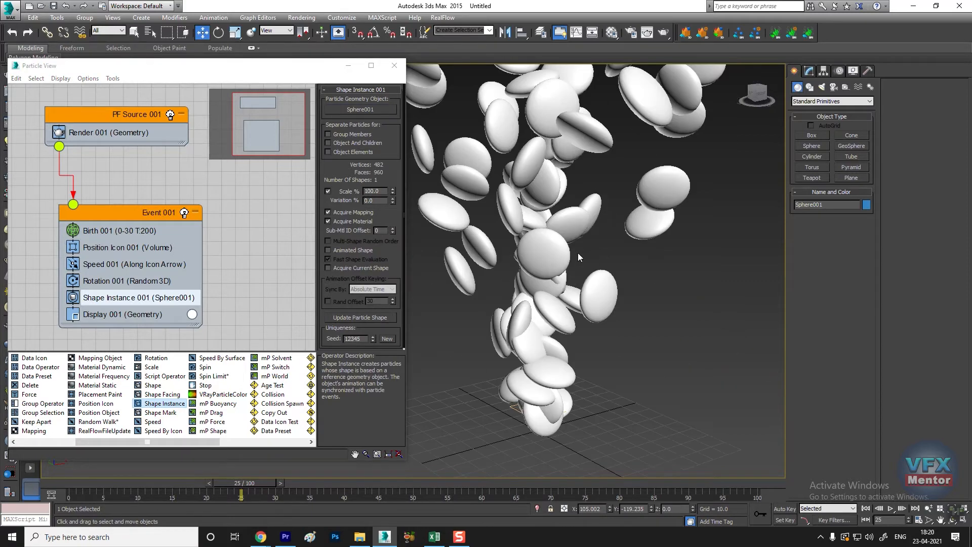
{"action": "scroll", "coordinate": [578, 256], "scroll_direction": "down", "scroll_amount": 2}
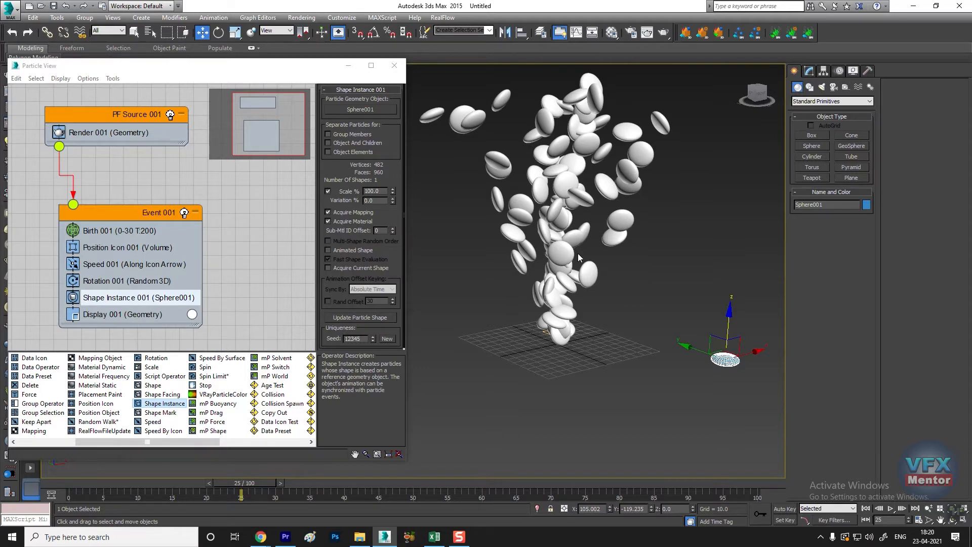
{"action": "scroll", "coordinate": [582, 256], "scroll_direction": "up", "scroll_amount": 4}
{"action": "scroll", "coordinate": [563, 316], "scroll_direction": "down", "scroll_amount": 3}
{"action": "scroll", "coordinate": [539, 419], "scroll_direction": "up", "scroll_amount": 1}
{"action": "mouse_move", "coordinate": [541, 420]}
{"action": "middle_mouse_down", "text": "alt"}
{"action": "mouse_move", "coordinate": [551, 413]}
{"action": "mouse_move", "coordinate": [543, 409]}
{"action": "middle_mouse_up", "text": "alt"}
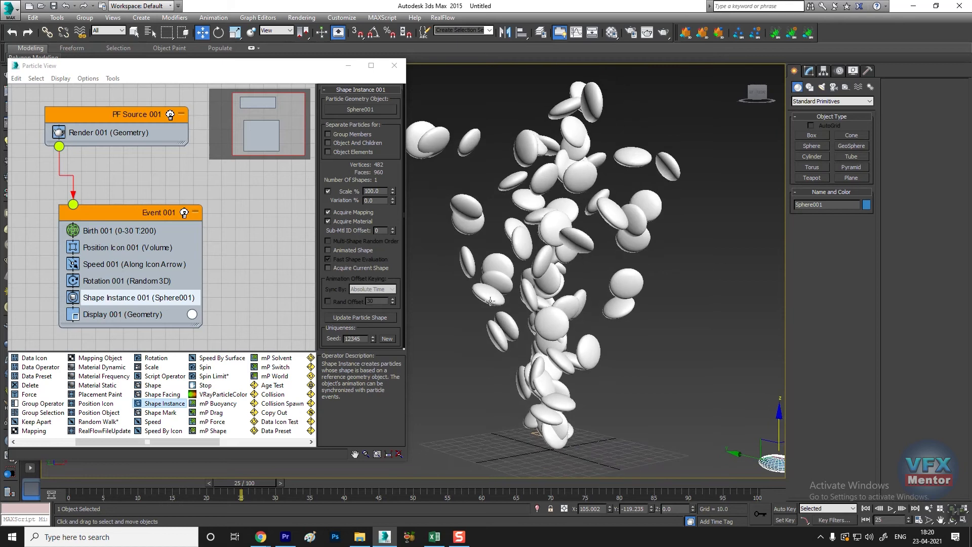
Reduce the particle amount of the Birth 001 operator first to 150 and finally to 80
{"action": "left_click", "coordinate": [126, 233]}
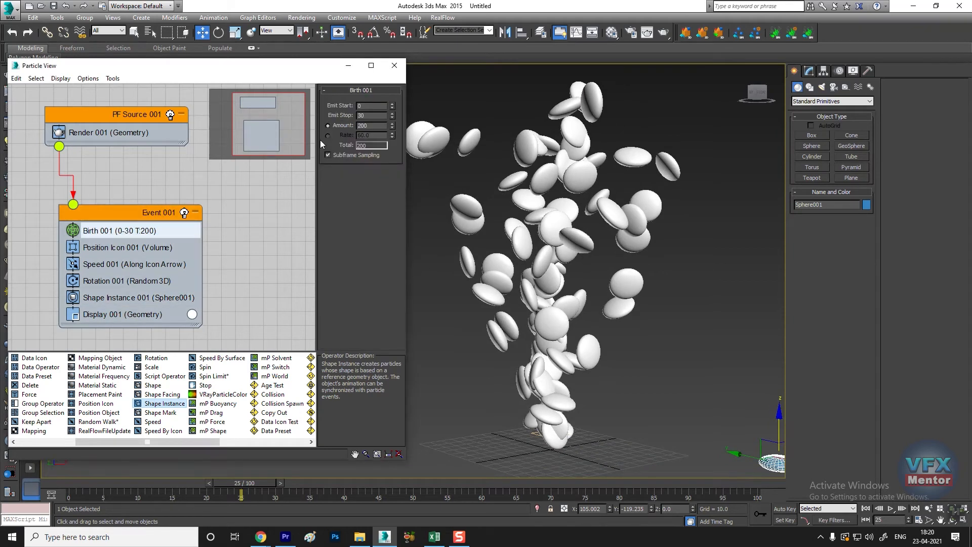
{"action": "double_click", "coordinate": [370, 126]}
{"action": "type", "text": "150"}
{"action": "key", "text": "Return"}
{"action": "type", "text": "80"}
{"action": "key", "text": "Return"}
Inspect the thinned particle stream above the emitter from different distances and angles
{"action": "scroll", "coordinate": [491, 299], "scroll_direction": "down", "scroll_amount": 3}
{"action": "scroll", "coordinate": [529, 294], "scroll_direction": "up", "scroll_amount": 3}
{"action": "scroll", "coordinate": [544, 298], "scroll_direction": "down", "scroll_amount": 2}
{"action": "middle_click_drag", "start_coordinate": [559, 320], "coordinate": [560, 354], "text": "alt"}
{"action": "scroll", "coordinate": [560, 354], "scroll_direction": "up", "scroll_amount": 3}
{"action": "scroll", "coordinate": [560, 354], "scroll_direction": "down", "scroll_amount": 3}
{"action": "middle_click_drag", "start_coordinate": [572, 391], "coordinate": [548, 372], "text": "alt"}
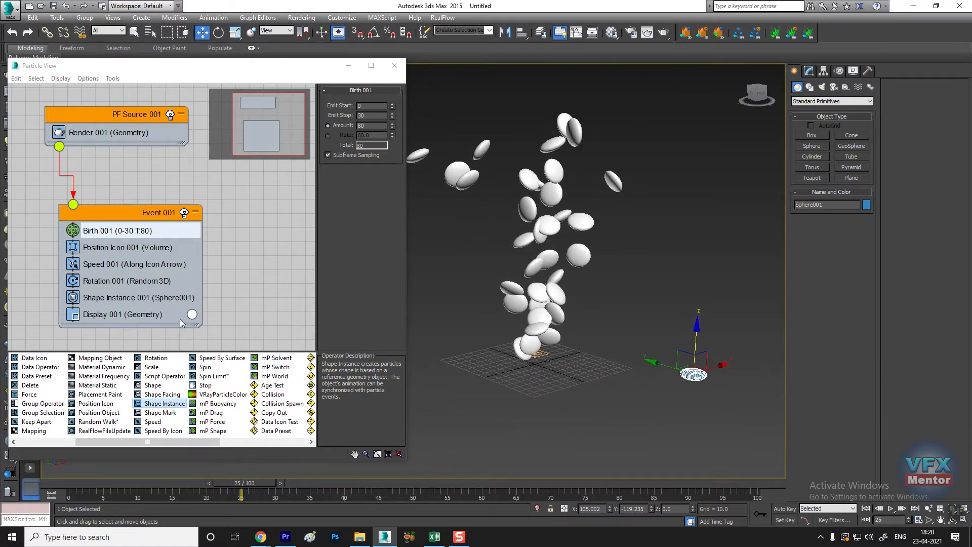
Create a small tube beside the flattened sphere with radii of about 10.05 and 6.96 and a height of about 2.91
{"action": "left_click", "coordinate": [122, 298]}
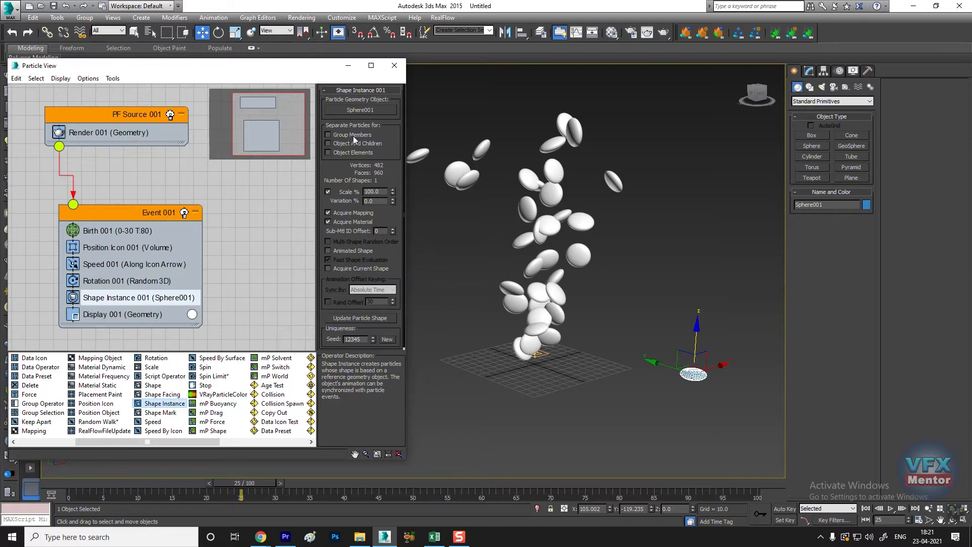
{"action": "left_click", "coordinate": [855, 156]}
{"action": "scroll", "coordinate": [670, 393], "scroll_direction": "up", "scroll_amount": 4}
{"action": "middle_click_drag", "start_coordinate": [670, 393], "coordinate": [605, 398]}
{"action": "left_click_drag", "start_coordinate": [605, 398], "coordinate": [616, 390]}
{"action": "left_click", "coordinate": [610, 393]}
{"action": "left_click", "coordinate": [611, 390]}
{"action": "scroll", "coordinate": [635, 401], "scroll_direction": "down", "scroll_amount": 4}
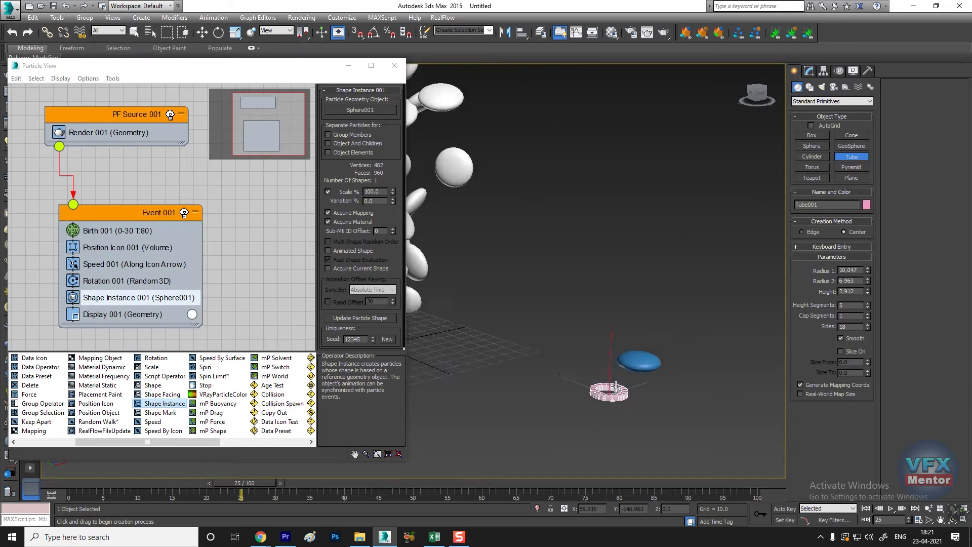
Select both the flattened sphere and the tube and group them as Group001
{"action": "middle_click_drag", "start_coordinate": [636, 402], "coordinate": [636, 398], "text": "alt"}
{"action": "key", "text": "w"}
{"action": "left_click_drag", "start_coordinate": [689, 318], "coordinate": [598, 420]}
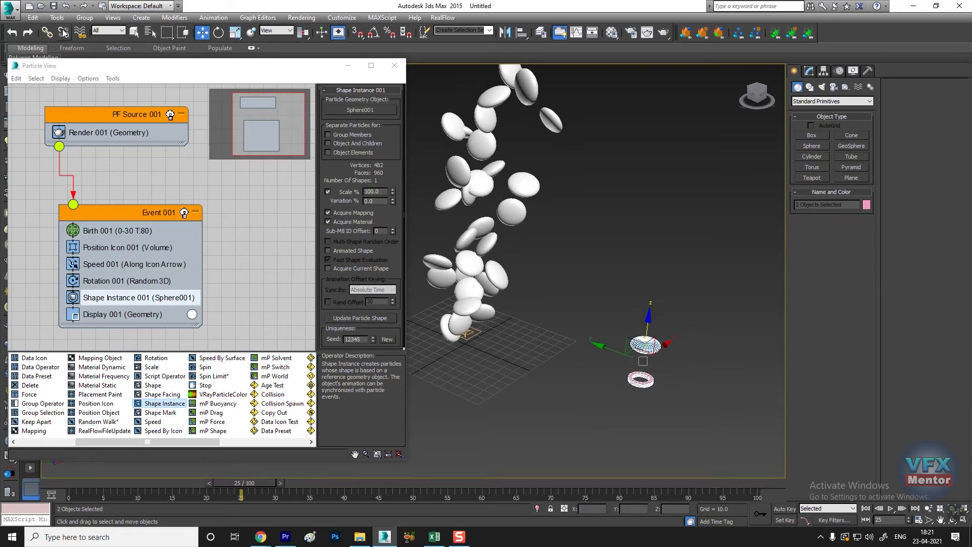
{"action": "left_click", "coordinate": [84, 17]}
{"action": "left_click", "coordinate": [94, 27]}
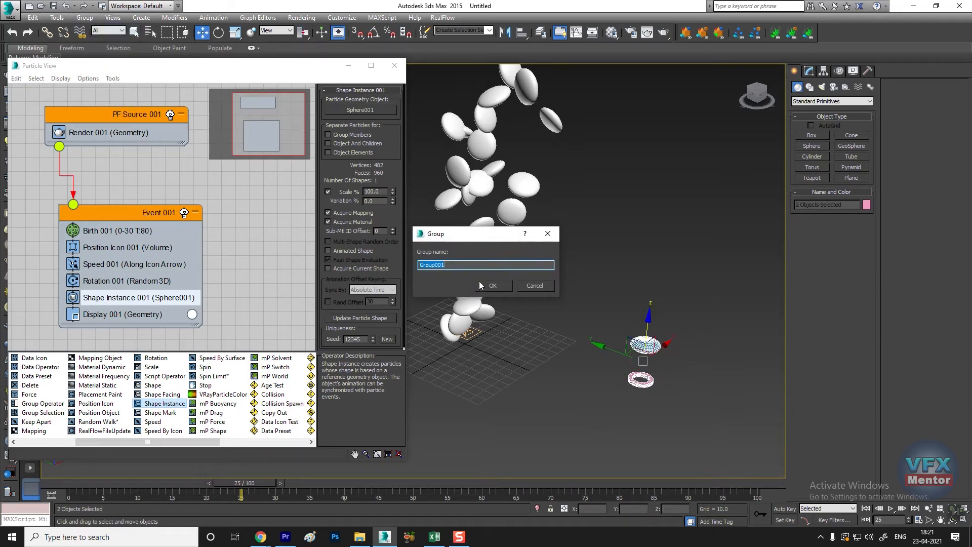
{"action": "key", "text": "Return"}
{"action": "middle_click_drag", "start_coordinate": [642, 359], "coordinate": [680, 361]}
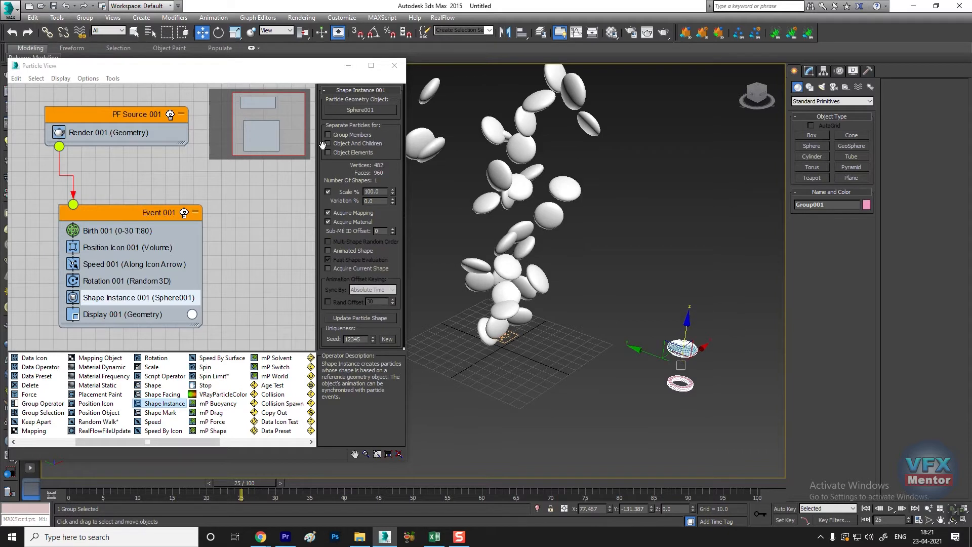
Set Group001 as the Shape Instance geometry object and enable separate particles for Group Members
{"action": "left_click", "coordinate": [355, 110]}
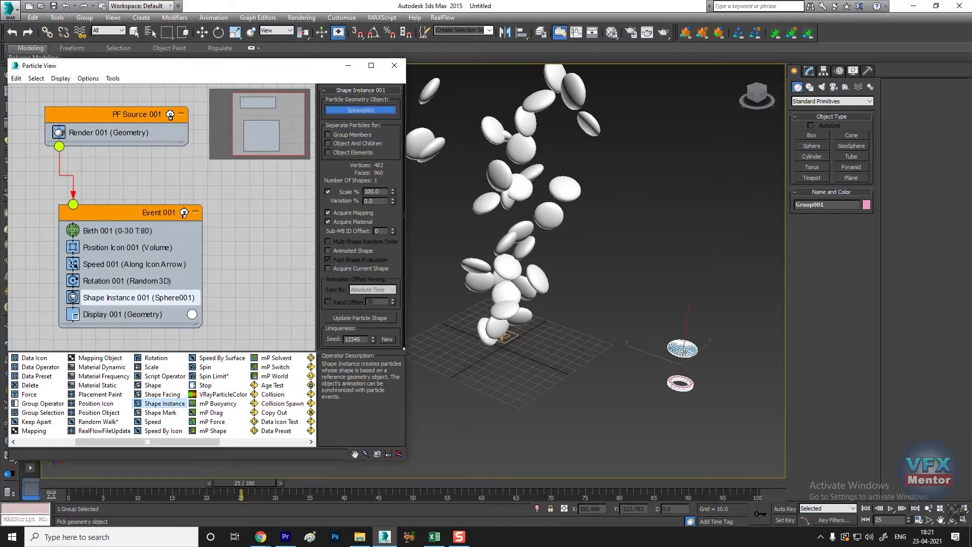
{"action": "left_click", "coordinate": [682, 350]}
{"action": "left_click", "coordinate": [328, 135]}
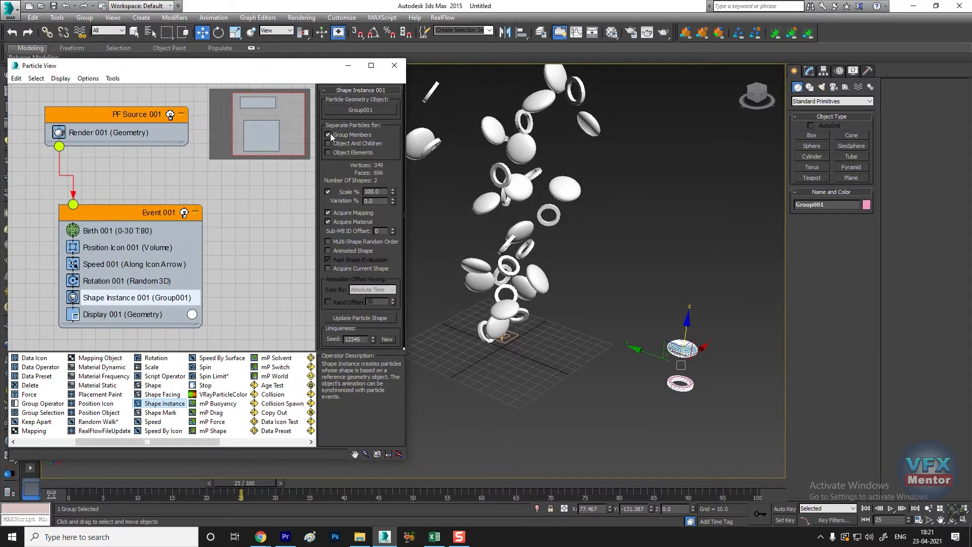
Inspect the mixed disc and ring particles up close and play the animation from frame 0
{"action": "scroll", "coordinate": [527, 220], "scroll_direction": "down", "scroll_amount": 2}
{"action": "mouse_move", "coordinate": [540, 288]}
{"action": "middle_mouse_down", "text": "alt"}
{"action": "mouse_move", "coordinate": [542, 253]}
{"action": "mouse_move", "coordinate": [541, 296]}
{"action": "middle_mouse_up", "text": "alt"}
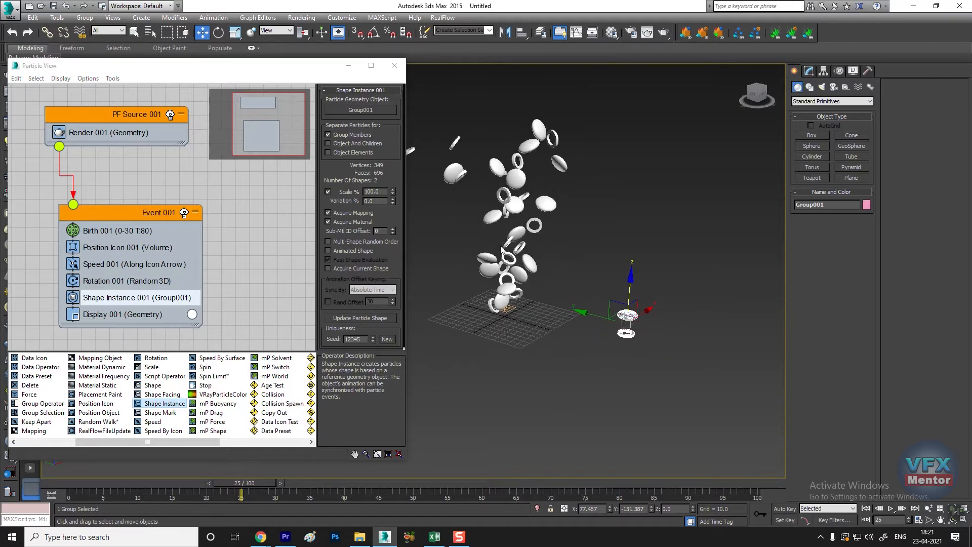
{"action": "scroll", "coordinate": [555, 231], "scroll_direction": "up", "scroll_amount": 4}
{"action": "scroll", "coordinate": [553, 308], "scroll_direction": "down", "scroll_amount": 3}
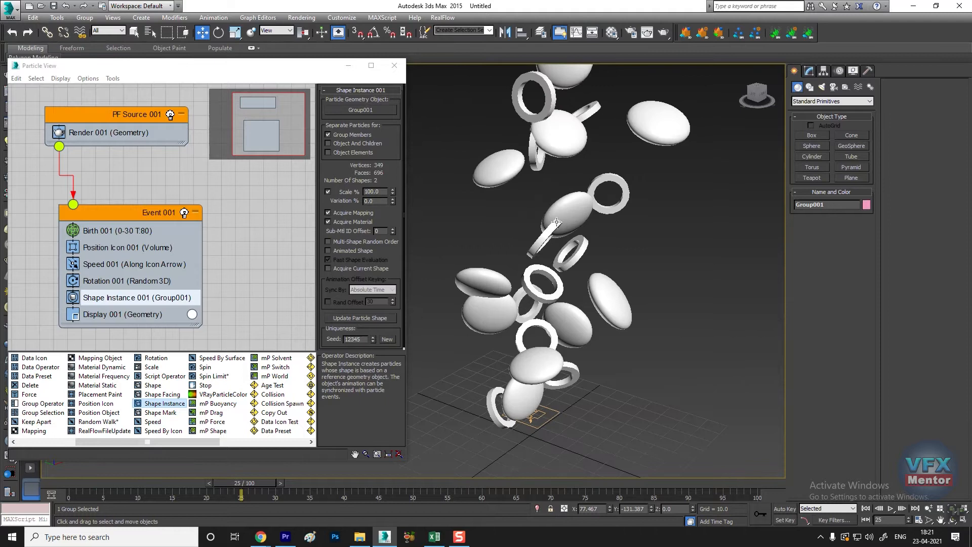
{"action": "middle_click_drag", "start_coordinate": [574, 276], "coordinate": [572, 320], "text": "alt"}
{"action": "scroll", "coordinate": [582, 308], "scroll_direction": "up", "scroll_amount": 1}
{"action": "scroll", "coordinate": [576, 301], "scroll_direction": "down", "scroll_amount": 1}
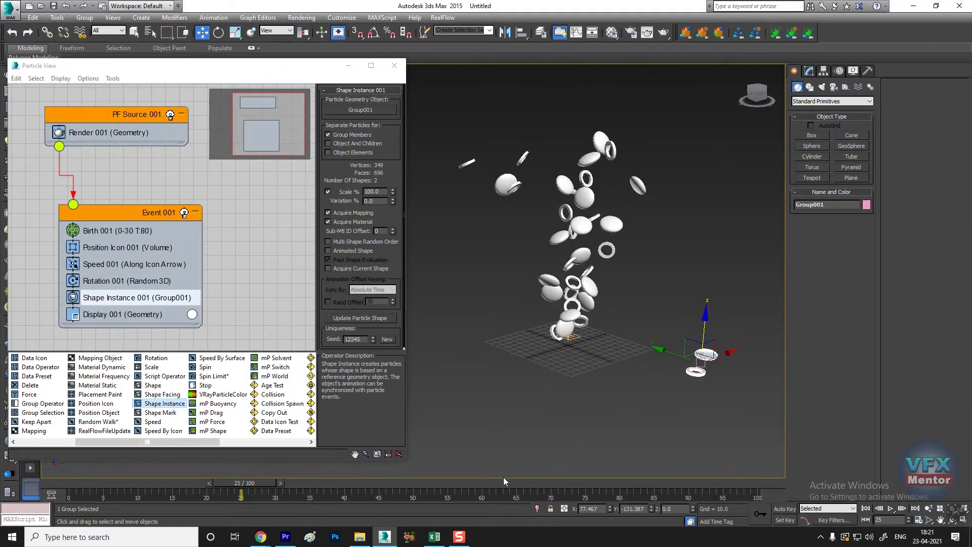
{"action": "left_click_drag", "start_coordinate": [248, 487], "coordinate": [40, 490]}
{"action": "left_click", "coordinate": [889, 509]}
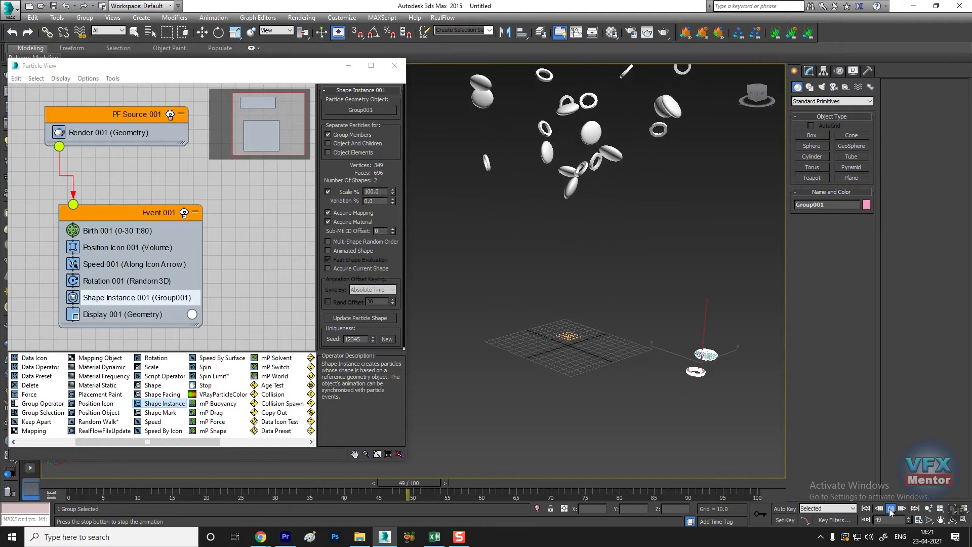
{"action": "left_click", "coordinate": [890, 509]}
Set the Birth 001 operator's Emit Stop to 100 and scrub the timeline to frame 44
{"action": "left_click", "coordinate": [122, 230]}
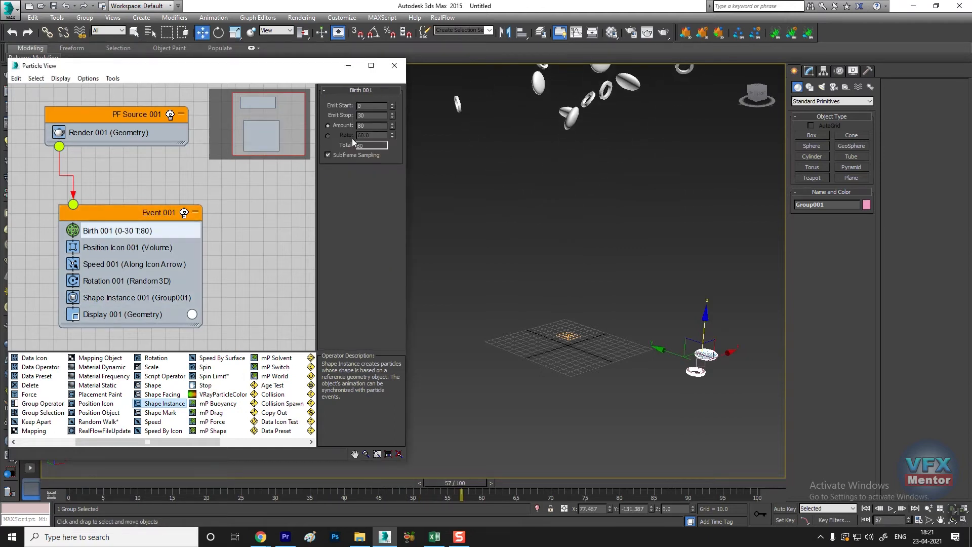
{"action": "type", "text": "100"}
{"action": "key", "text": "Return"}
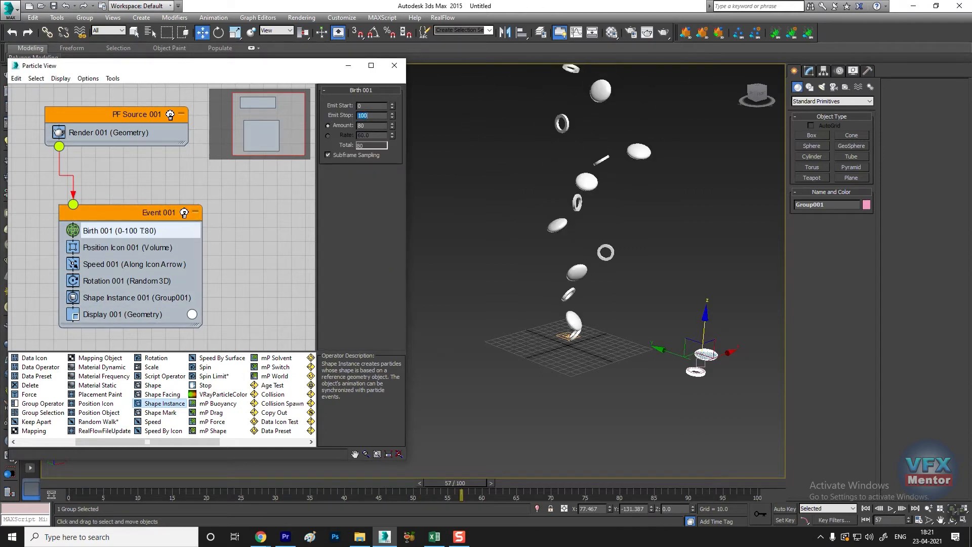
{"action": "left_click_drag", "start_coordinate": [167, 483], "coordinate": [371, 478]}
{"action": "key", "text": "w"}
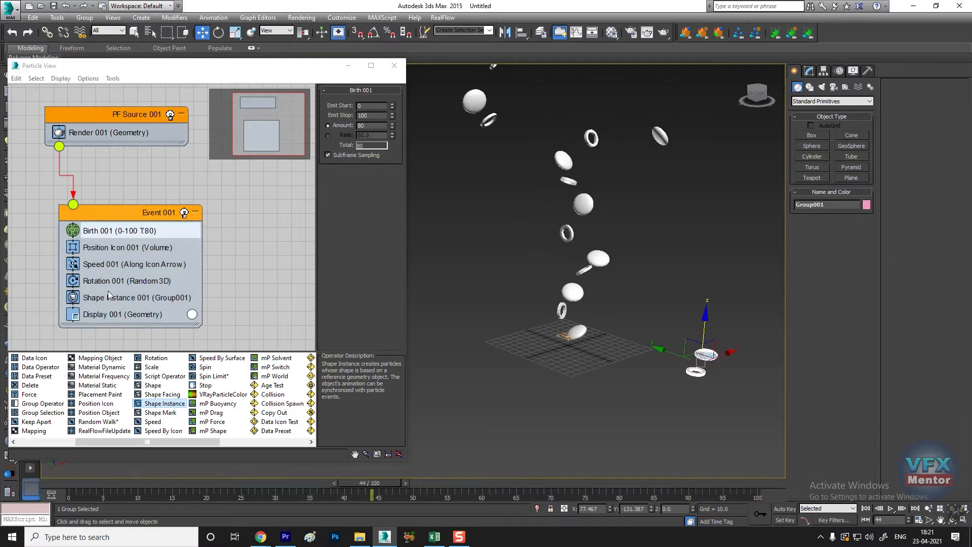
Review the Shape Instance 001 parameters, magnifying the Animated Shape option
{"action": "left_click", "coordinate": [137, 297]}
{"action": "left_click_drag", "start_coordinate": [383, 250], "coordinate": [386, 183]}
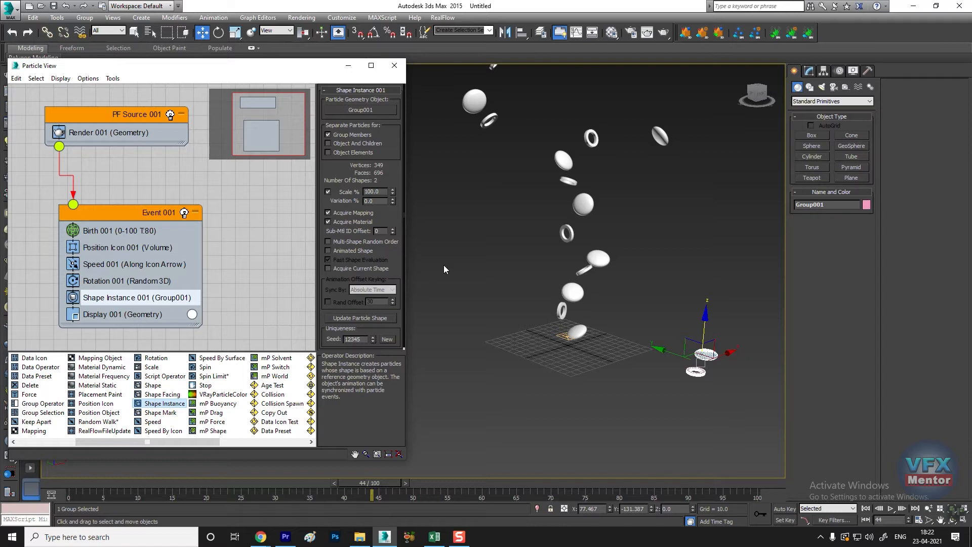
{"action": "scroll", "coordinate": [712, 359], "scroll_direction": "up", "scroll_amount": 5}
{"action": "scroll", "coordinate": [711, 358], "scroll_direction": "down", "scroll_amount": 5}
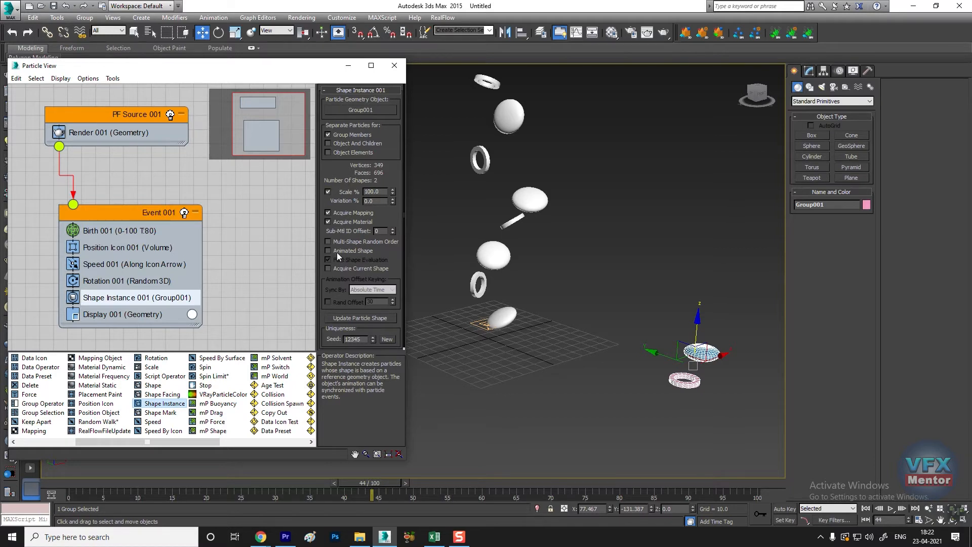
{"action": "key", "text": "super+plus"}
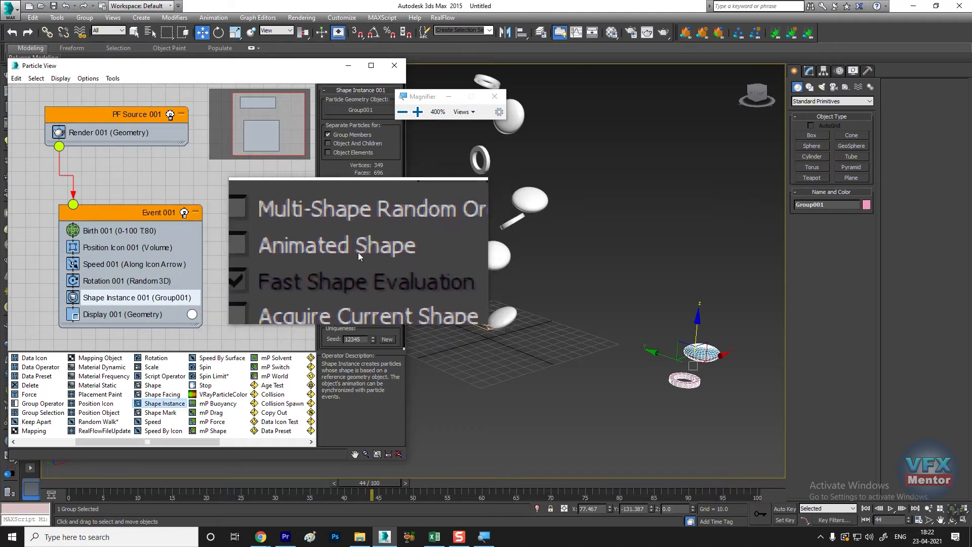
{"action": "key", "text": "super+Escape"}
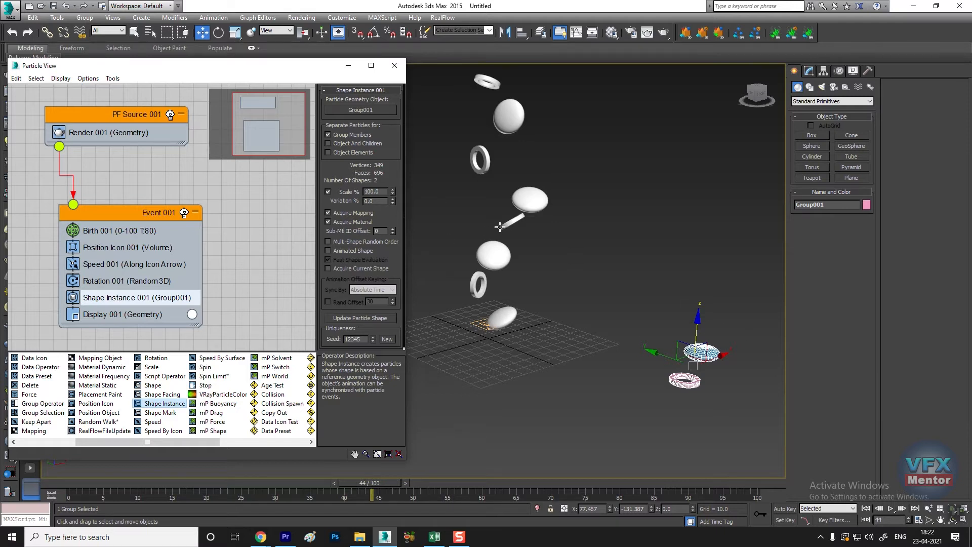
{"action": "scroll", "coordinate": [539, 272], "scroll_direction": "down", "scroll_amount": 5}
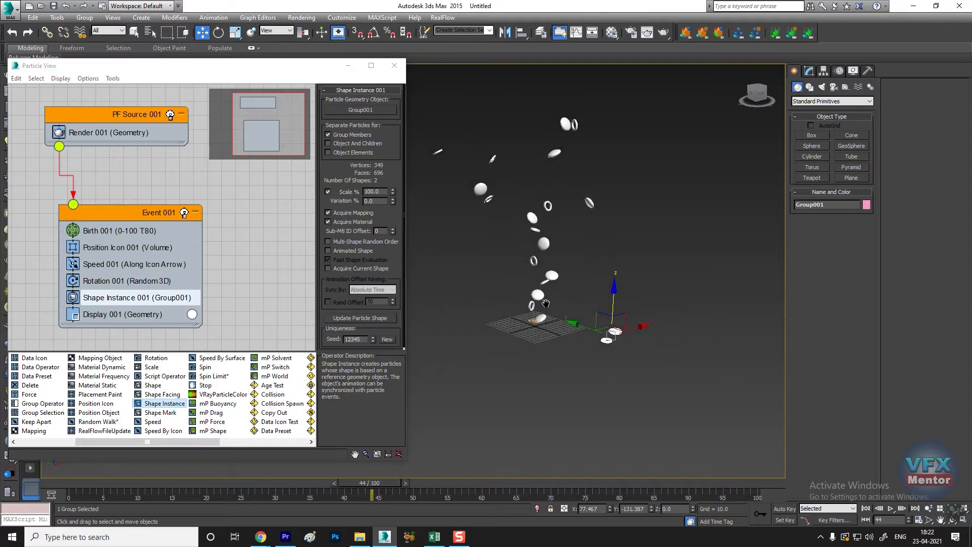
{"action": "scroll", "coordinate": [527, 339], "scroll_direction": "up", "scroll_amount": 4}
{"action": "scroll", "coordinate": [552, 334], "scroll_direction": "down", "scroll_amount": 2}
{"action": "middle_click_drag", "start_coordinate": [558, 332], "coordinate": [551, 351]}
{"action": "scroll", "coordinate": [551, 351], "scroll_direction": "down", "scroll_amount": 2}
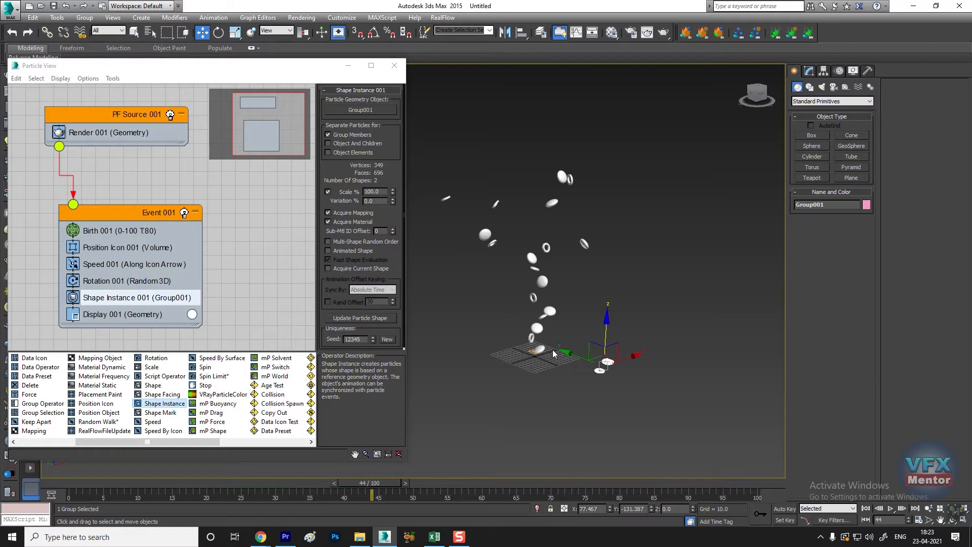
{"action": "scroll", "coordinate": [555, 324], "scroll_direction": "up", "scroll_amount": 2}
{"action": "scroll", "coordinate": [557, 329], "scroll_direction": "down", "scroll_amount": 2}
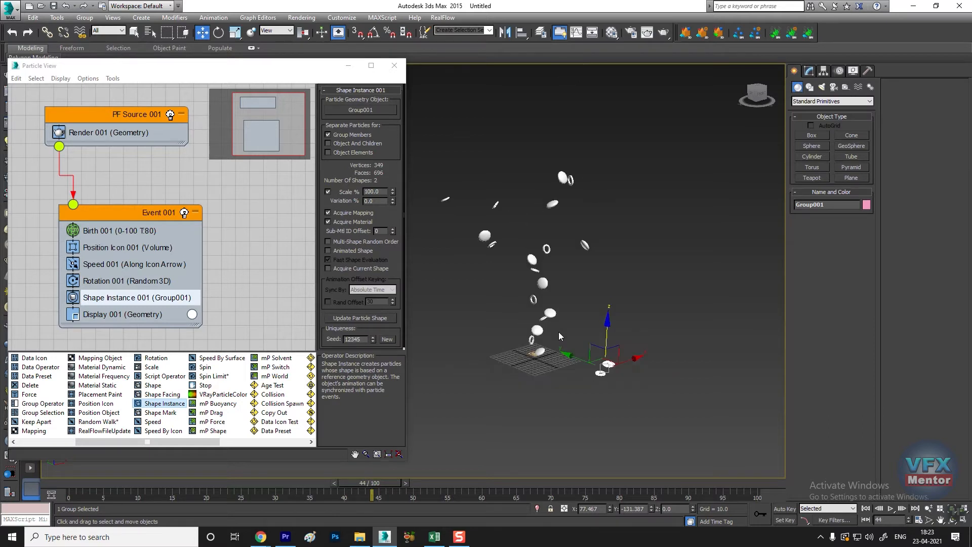
{"action": "scroll", "coordinate": [560, 334], "scroll_direction": "up", "scroll_amount": 2}
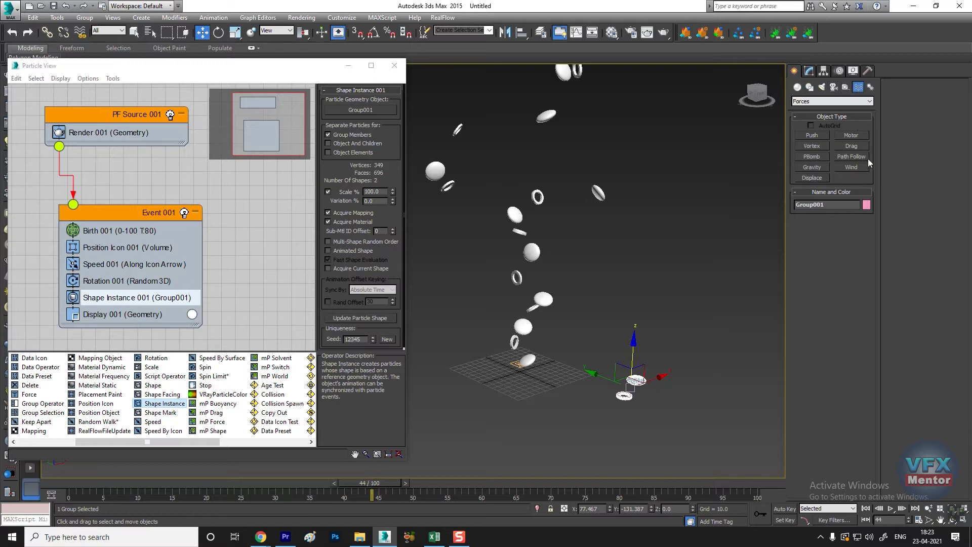
Create a planar Gravity space warp with an icon size of about 30.6 near the emitter and scrub the timeline to frame 55
{"action": "left_click", "coordinate": [812, 167]}
{"action": "left_click_drag", "start_coordinate": [546, 424], "coordinate": [561, 407]}
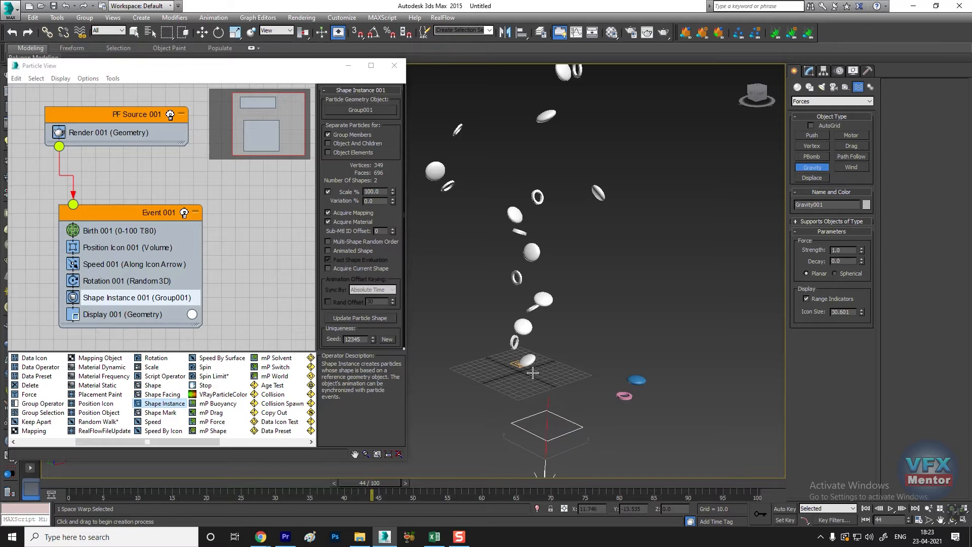
{"action": "middle_click_drag", "start_coordinate": [514, 328], "coordinate": [546, 322]}
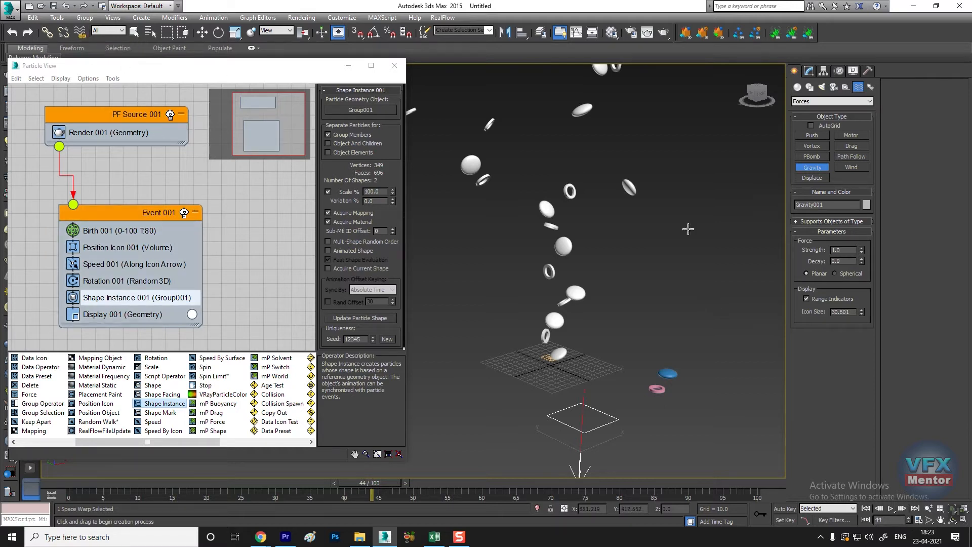
{"action": "left_click", "coordinate": [202, 32]}
{"action": "left_click_drag", "start_coordinate": [371, 487], "coordinate": [448, 478]}
{"action": "scroll", "coordinate": [630, 307], "scroll_direction": "down", "scroll_amount": 3}
{"action": "scroll", "coordinate": [631, 307], "scroll_direction": "up", "scroll_amount": 2}
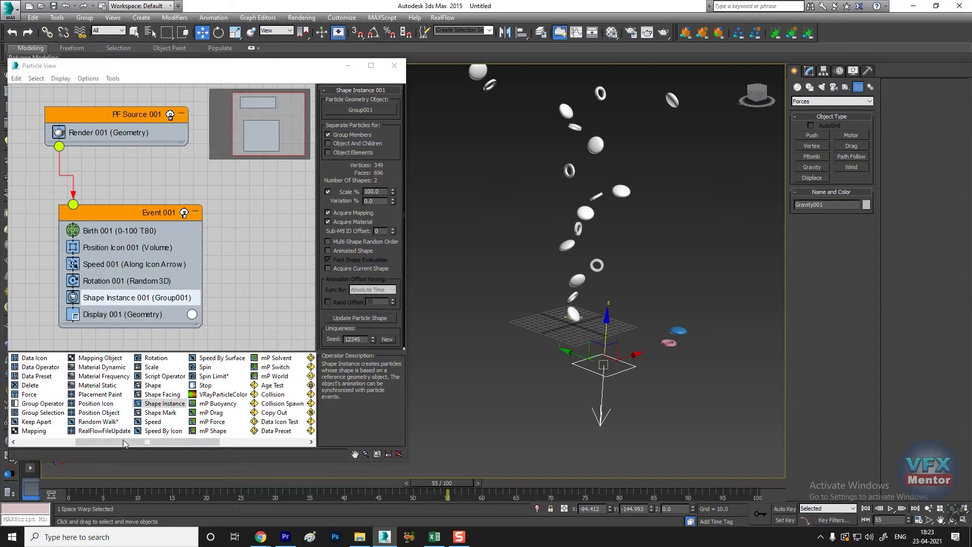
Add a Force operator to Event 001 below Shape Instance 001 and assign Gravity001 as its force space warp
{"action": "left_click_drag", "start_coordinate": [107, 445], "coordinate": [79, 446]}
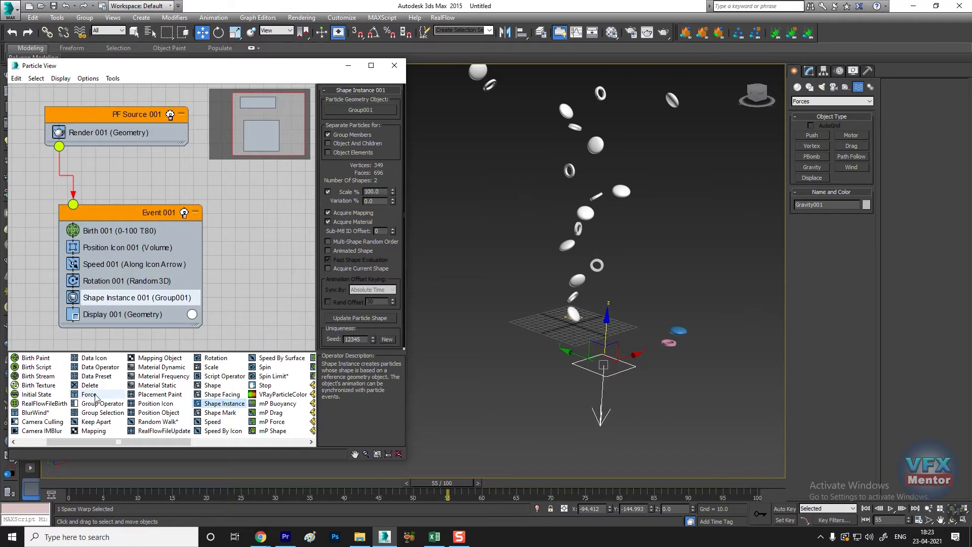
{"action": "left_click_drag", "start_coordinate": [95, 398], "coordinate": [104, 315]}
{"action": "left_click", "coordinate": [104, 315]}
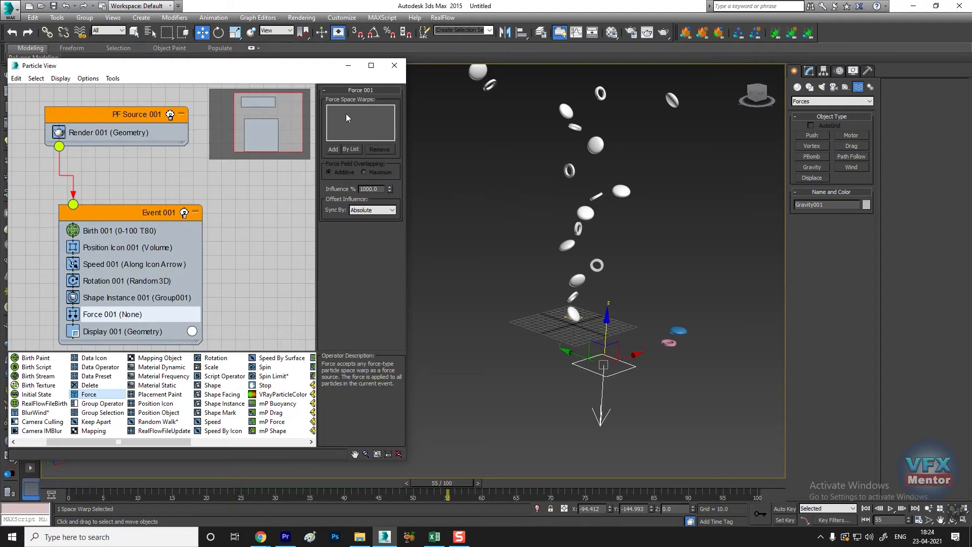
{"action": "left_click", "coordinate": [334, 150]}
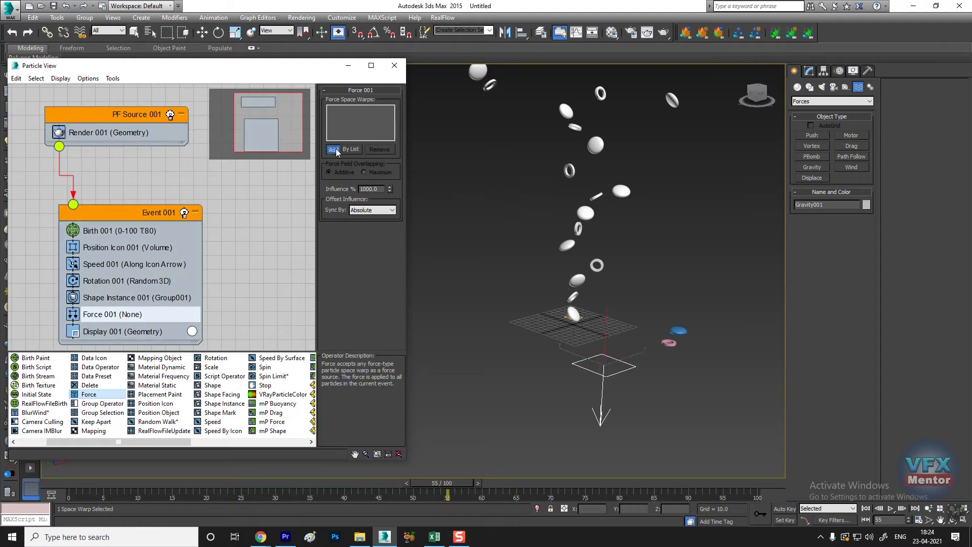
{"action": "left_click", "coordinate": [601, 373]}
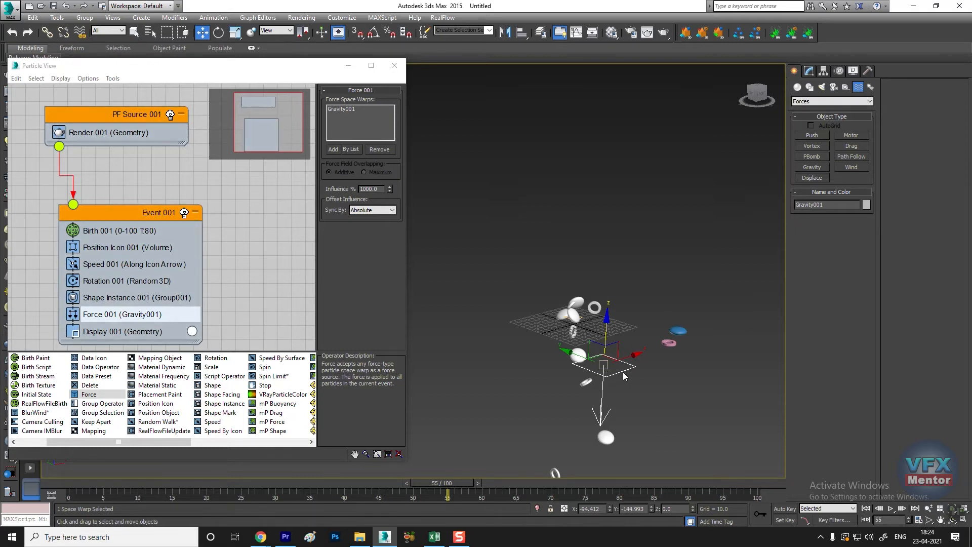
Set the strength of Gravity001 to 0.34
{"action": "left_click", "coordinate": [809, 71]}
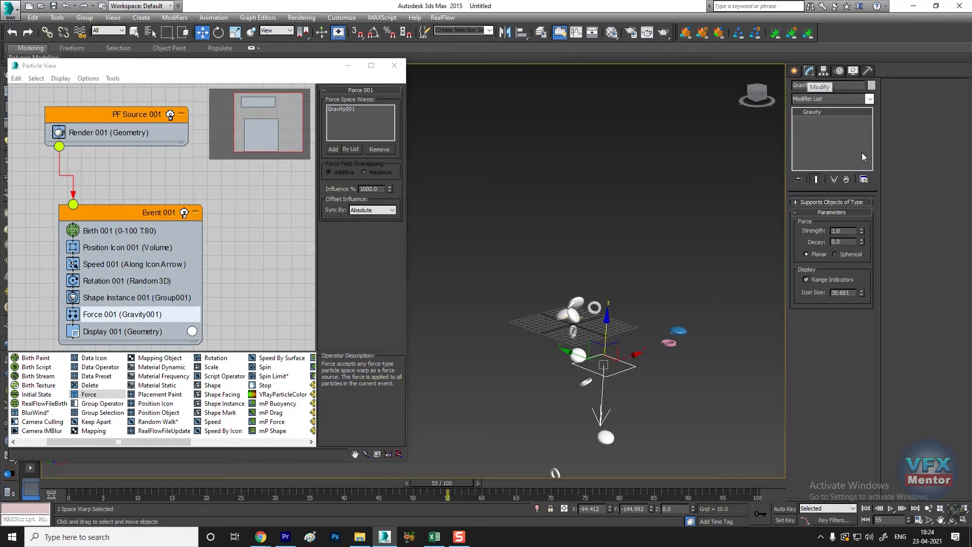
{"action": "left_click_drag", "start_coordinate": [861, 232], "coordinate": [865, 265]}
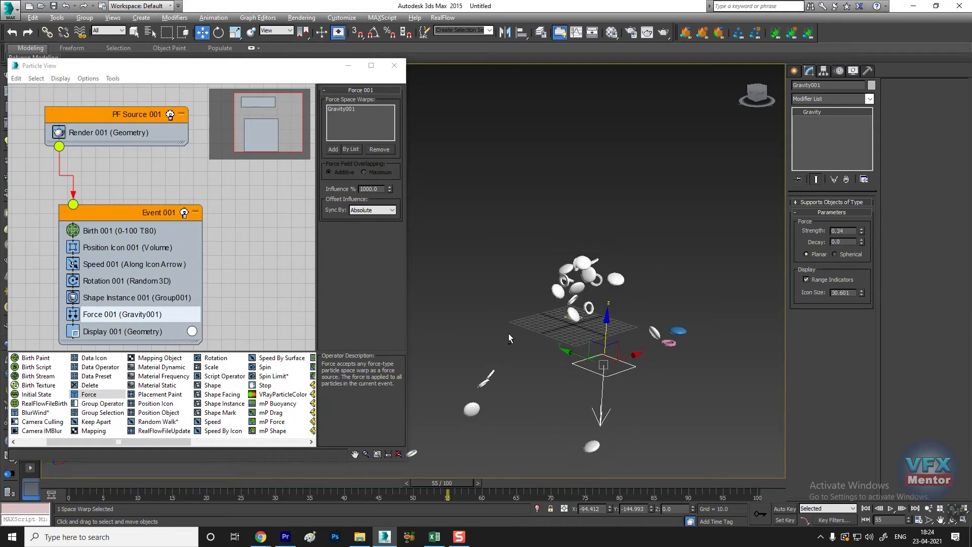
{"action": "middle_click_drag", "start_coordinate": [508, 333], "coordinate": [581, 332], "text": "alt"}
{"action": "middle_click_drag", "start_coordinate": [489, 349], "coordinate": [567, 301]}
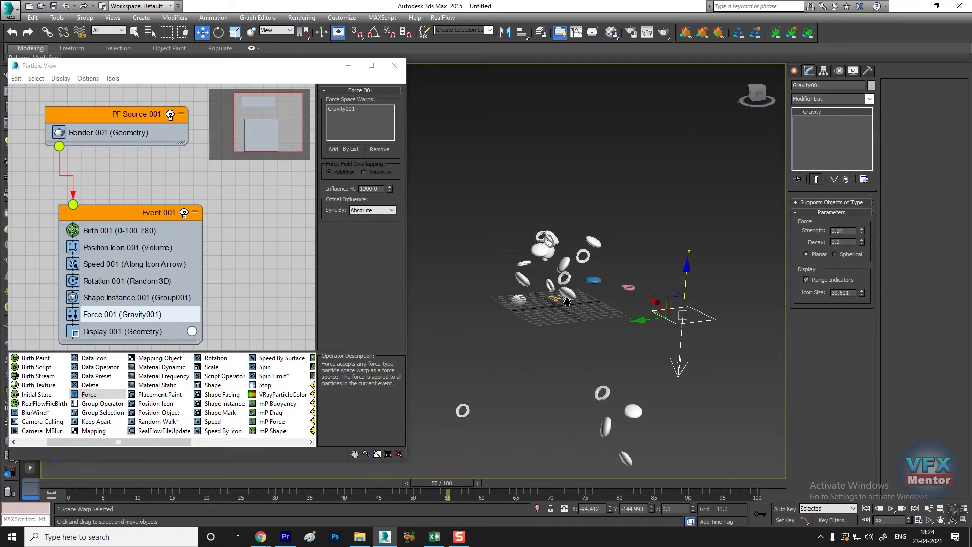
Set the Speed 001 operator's Speed to 342 and its Divergence to 16.5
{"action": "left_click", "coordinate": [116, 262]}
{"action": "left_click_drag", "start_coordinate": [394, 105], "coordinate": [394, 92]}
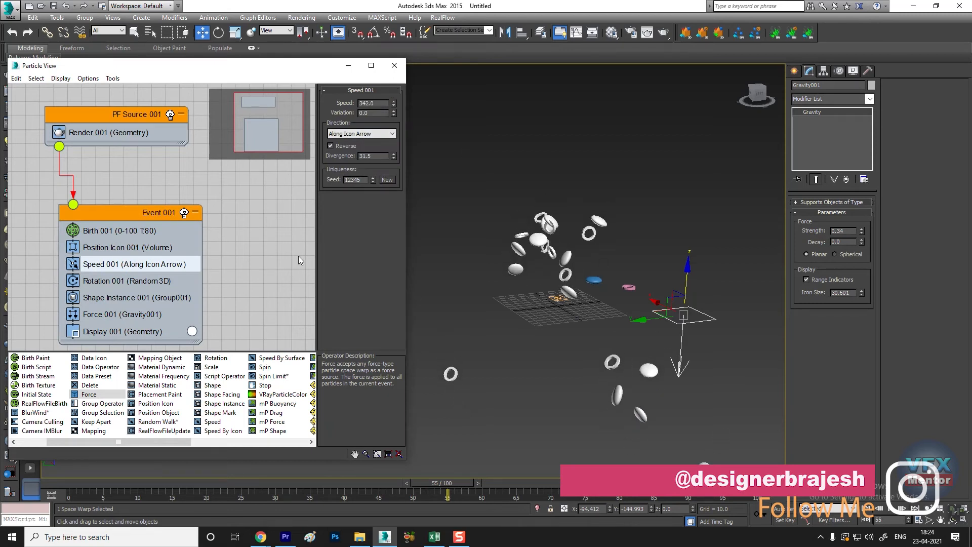
{"action": "left_click_drag", "start_coordinate": [394, 158], "coordinate": [393, 177]}
{"action": "middle_click_drag", "start_coordinate": [618, 351], "coordinate": [586, 399], "text": "alt"}
{"action": "scroll", "coordinate": [604, 369], "scroll_direction": "up", "scroll_amount": 4}
{"action": "scroll", "coordinate": [604, 368], "scroll_direction": "down", "scroll_amount": 3}
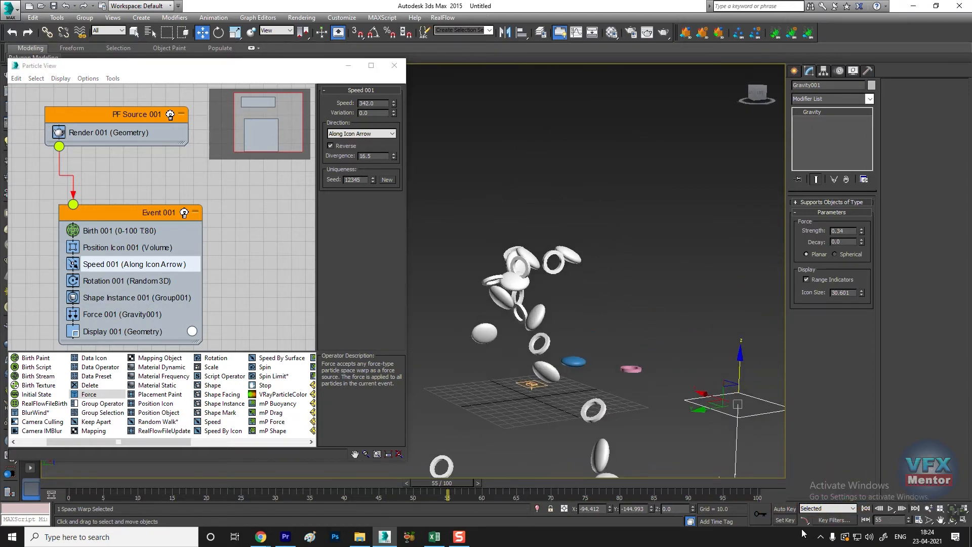
Play the animation from the start, stop it at frame 4, and inspect the size of the emitted particles up close
{"action": "left_click", "coordinate": [865, 508]}
{"action": "left_click", "coordinate": [890, 509]}
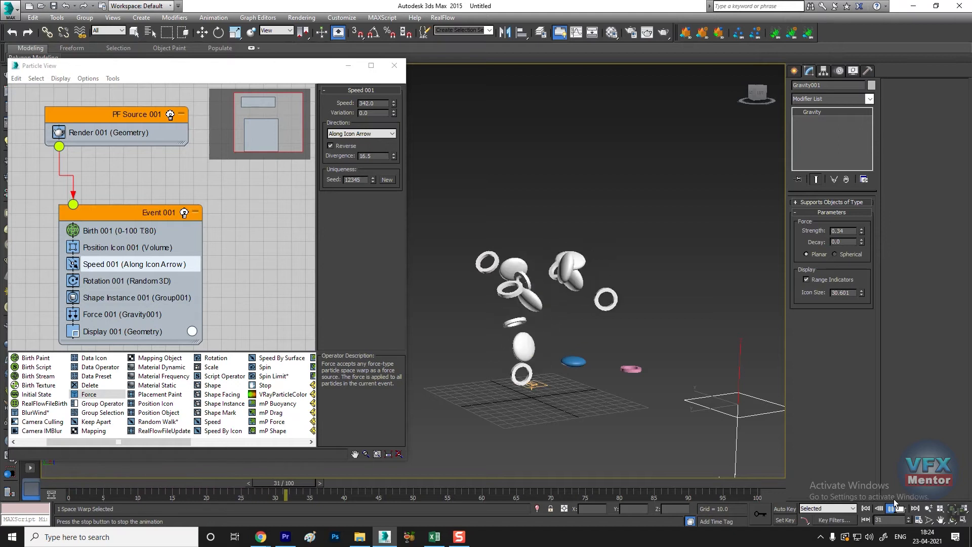
{"action": "left_click", "coordinate": [894, 499]}
{"action": "key", "text": "w"}
{"action": "scroll", "coordinate": [536, 403], "scroll_direction": "up", "scroll_amount": 5}
{"action": "scroll", "coordinate": [538, 405], "scroll_direction": "up", "scroll_amount": 4}
{"action": "scroll", "coordinate": [552, 395], "scroll_direction": "down", "scroll_amount": 5}
{"action": "middle_click_drag", "start_coordinate": [568, 385], "coordinate": [590, 386], "text": "alt"}
{"action": "scroll", "coordinate": [572, 376], "scroll_direction": "up", "scroll_amount": 2}
{"action": "scroll", "coordinate": [575, 374], "scroll_direction": "down", "scroll_amount": 3}
{"action": "scroll", "coordinate": [577, 373], "scroll_direction": "up", "scroll_amount": 5}
{"action": "scroll", "coordinate": [599, 370], "scroll_direction": "down", "scroll_amount": 3}
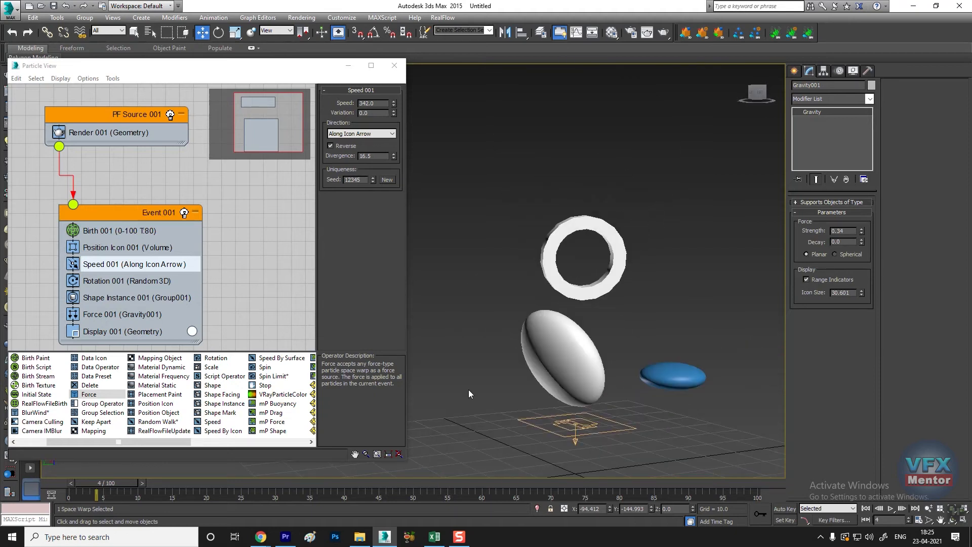
Set the Scale of the Shape Instance 001 operator to 40%
{"action": "left_click", "coordinate": [107, 297]}
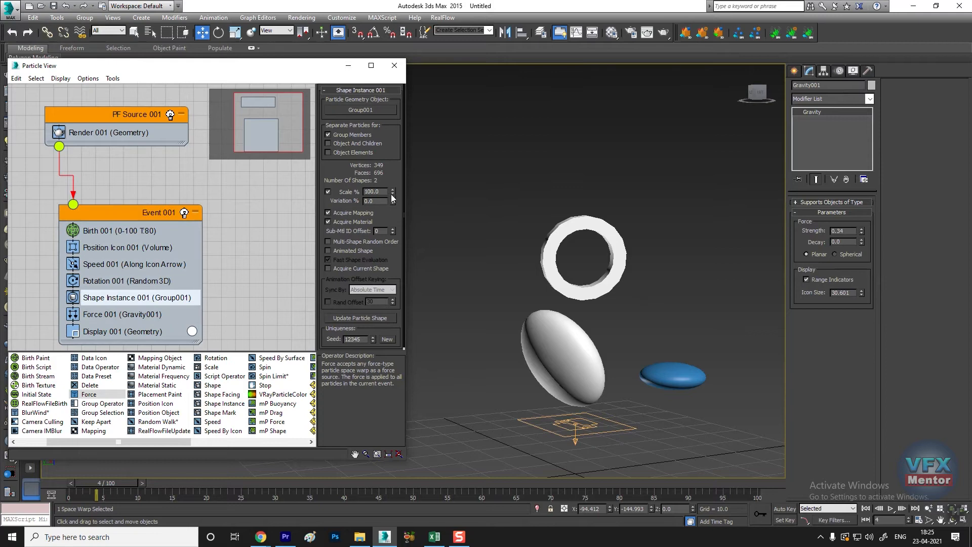
{"action": "left_click_drag", "start_coordinate": [393, 192], "coordinate": [399, 224]}
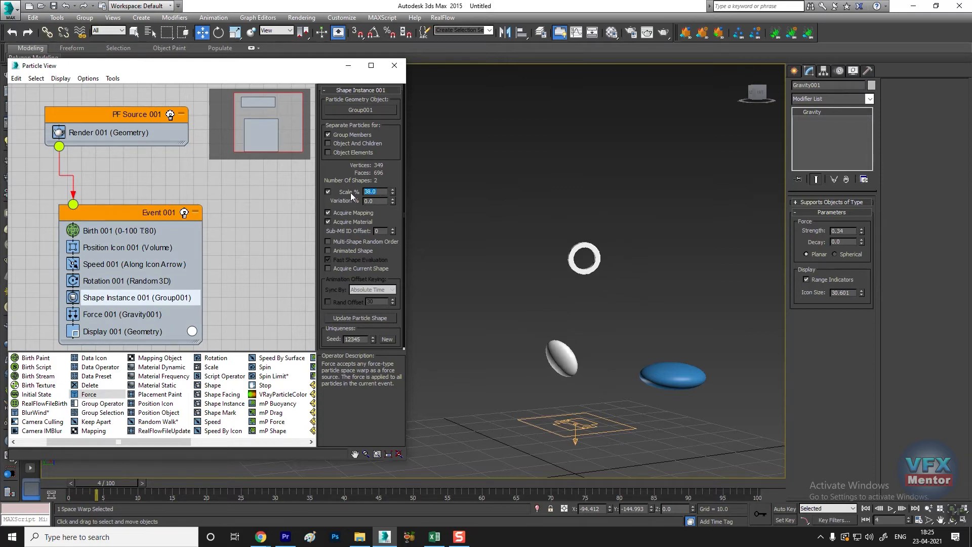
{"action": "type", "text": "40"}
{"action": "key", "text": "Return"}
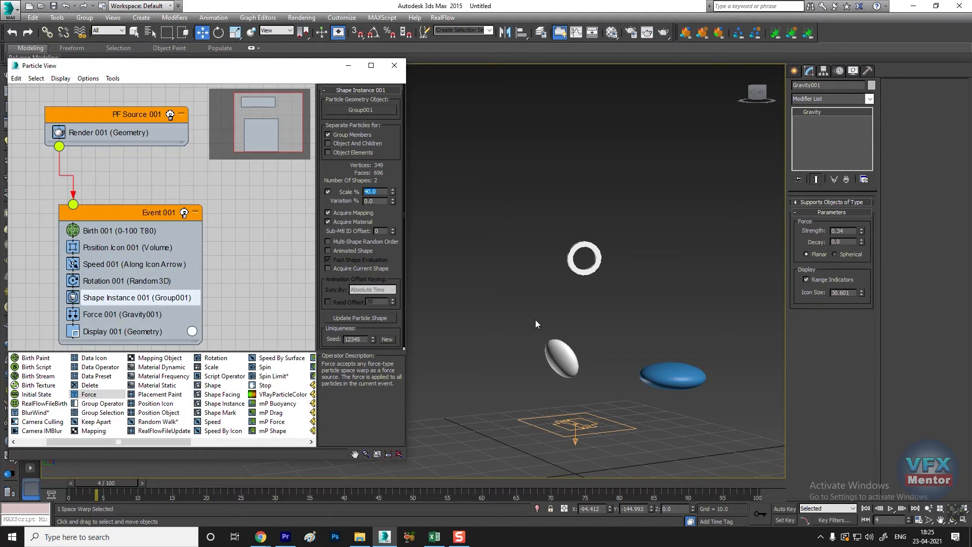
{"action": "scroll", "coordinate": [535, 320], "scroll_direction": "down", "scroll_amount": 5}
{"action": "middle_click_drag", "start_coordinate": [573, 358], "coordinate": [544, 370], "text": "alt"}
{"action": "scroll", "coordinate": [642, 259], "scroll_direction": "up", "scroll_amount": 6}
{"action": "scroll", "coordinate": [598, 389], "scroll_direction": "down", "scroll_amount": 5}
{"action": "scroll", "coordinate": [532, 422], "scroll_direction": "up", "scroll_amount": 2}
{"action": "scroll", "coordinate": [547, 347], "scroll_direction": "down", "scroll_amount": 2}
{"action": "scroll", "coordinate": [581, 383], "scroll_direction": "down", "scroll_amount": 5}
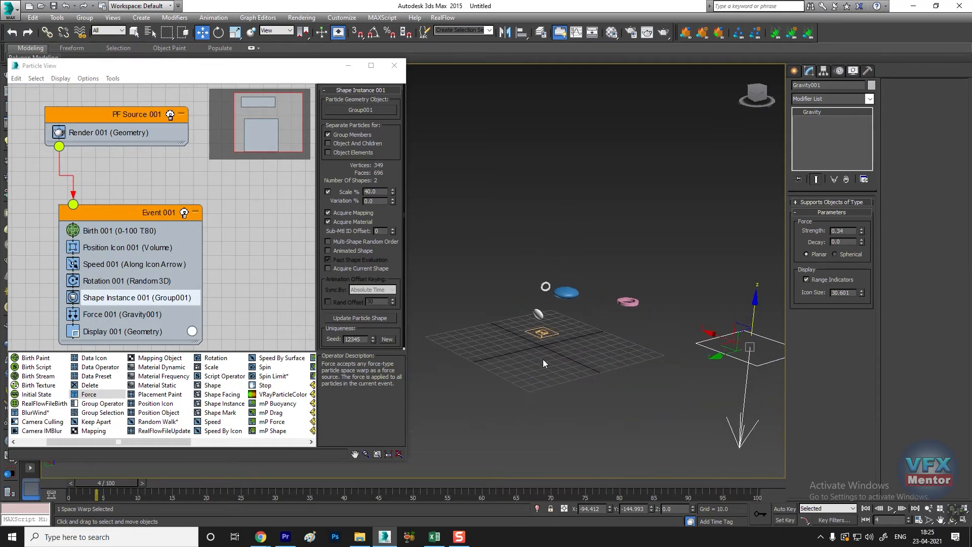
Create a thin floor box about 172 x 149 x 1.8 and shift it along Y so it sits beneath the emitter
{"action": "left_click", "coordinate": [795, 71]}
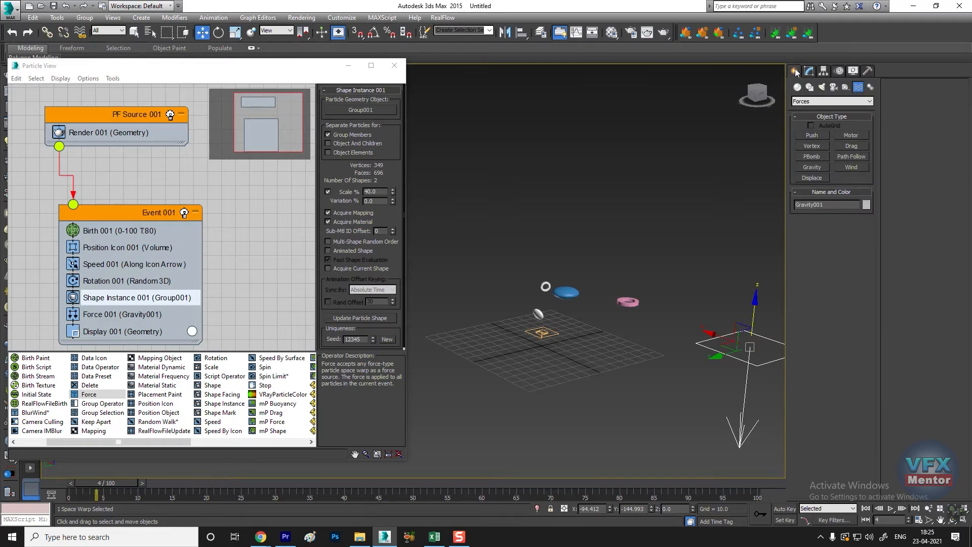
{"action": "middle_click_drag", "start_coordinate": [509, 338], "coordinate": [557, 372], "text": "alt"}
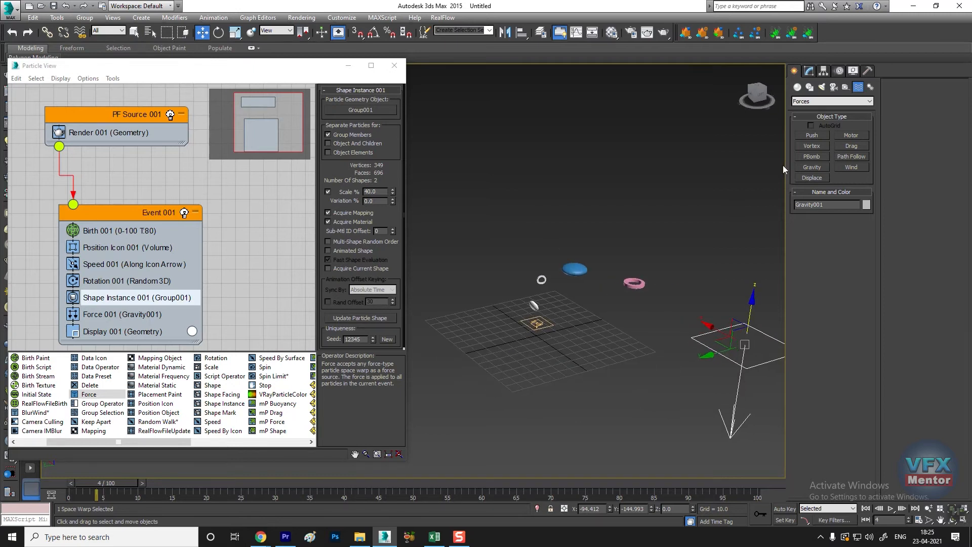
{"action": "left_click", "coordinate": [797, 87]}
{"action": "left_click", "coordinate": [809, 133]}
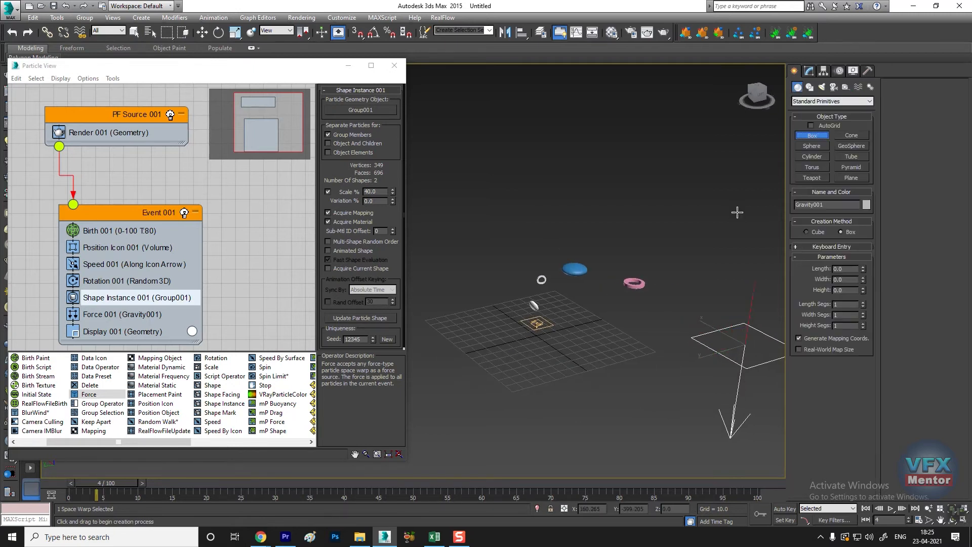
{"action": "mouse_move", "coordinate": [426, 320]}
{"action": "left_mouse_down"}
{"action": "mouse_move", "coordinate": [541, 349]}
{"action": "mouse_move", "coordinate": [691, 347]}
{"action": "left_mouse_up"}
{"action": "middle_click_drag", "start_coordinate": [670, 357], "coordinate": [600, 394], "text": "alt"}
{"action": "scroll", "coordinate": [600, 395], "scroll_direction": "down", "scroll_amount": 3}
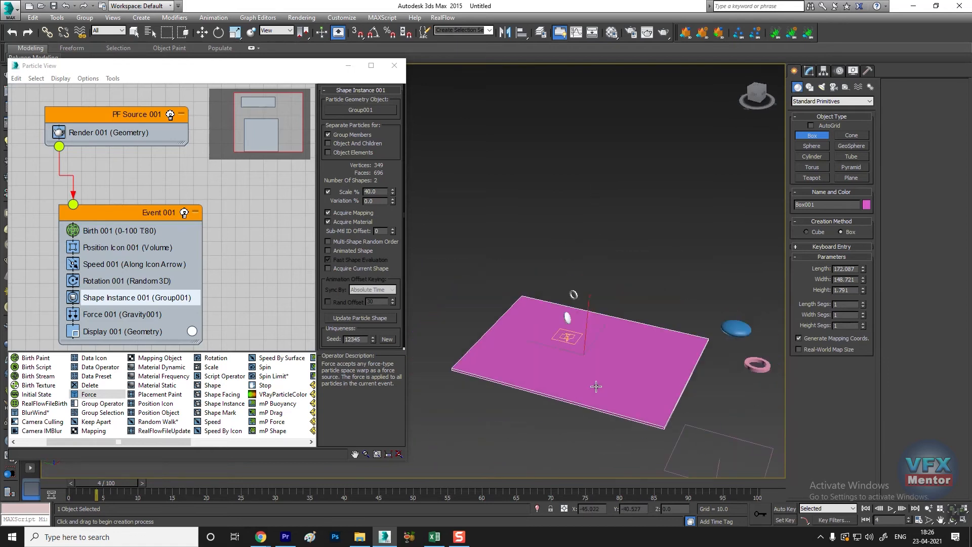
{"action": "key", "text": "w"}
{"action": "left_click_drag", "start_coordinate": [526, 334], "coordinate": [516, 331]}
{"action": "middle_click_drag", "start_coordinate": [641, 360], "coordinate": [599, 361], "text": "alt"}
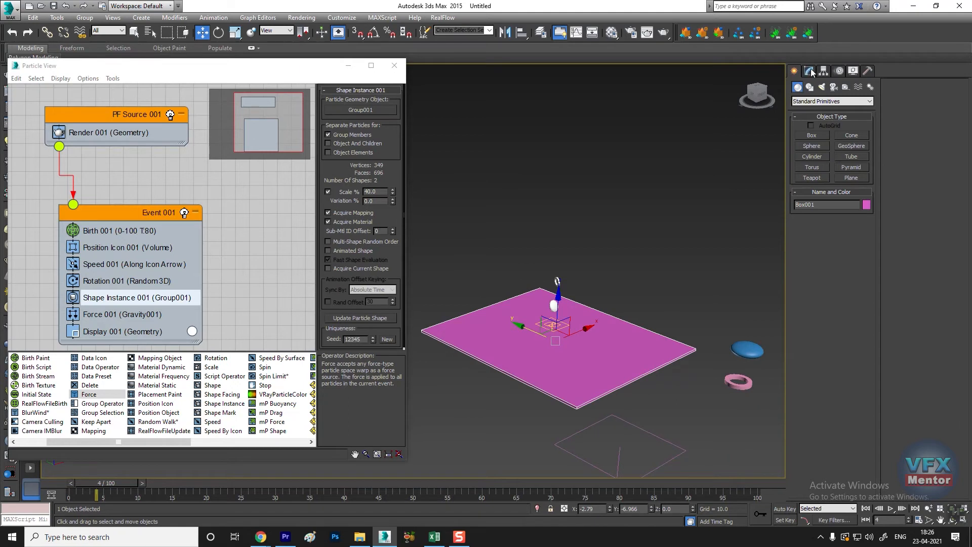
Create a UDeflector with an icon size of about 26.9 beside the floor and assign Box001 as its deflector object
{"action": "left_click", "coordinate": [858, 87]}
{"action": "left_click", "coordinate": [832, 101]}
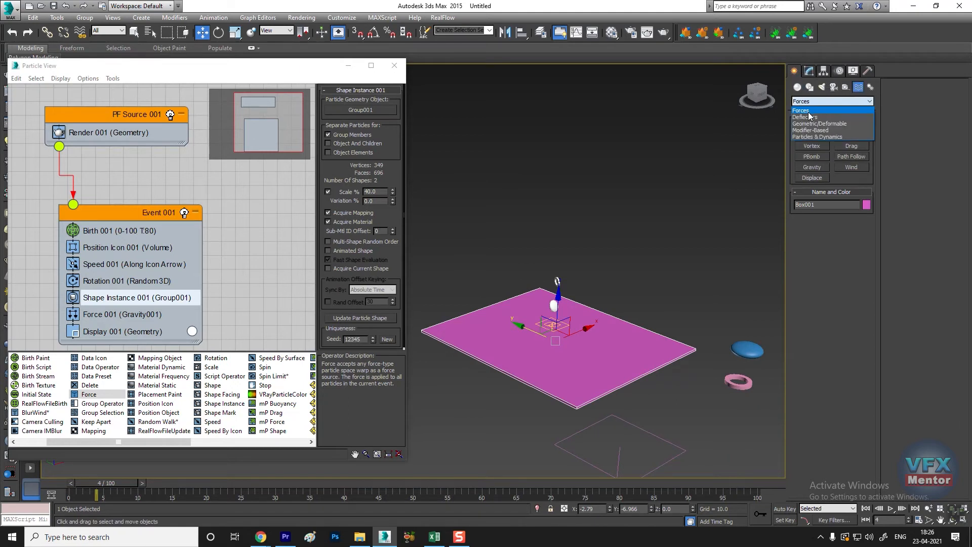
{"action": "left_click", "coordinate": [809, 117]}
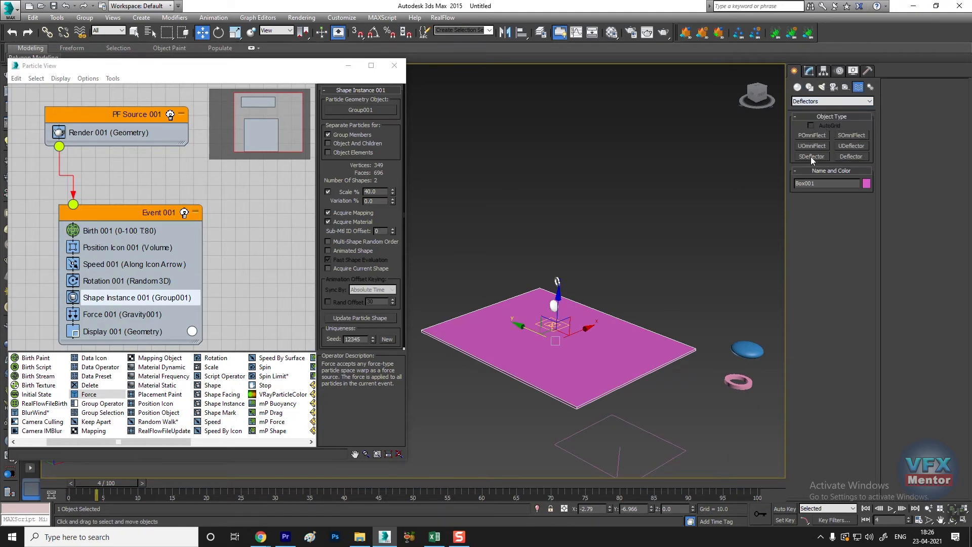
{"action": "left_click", "coordinate": [851, 146]}
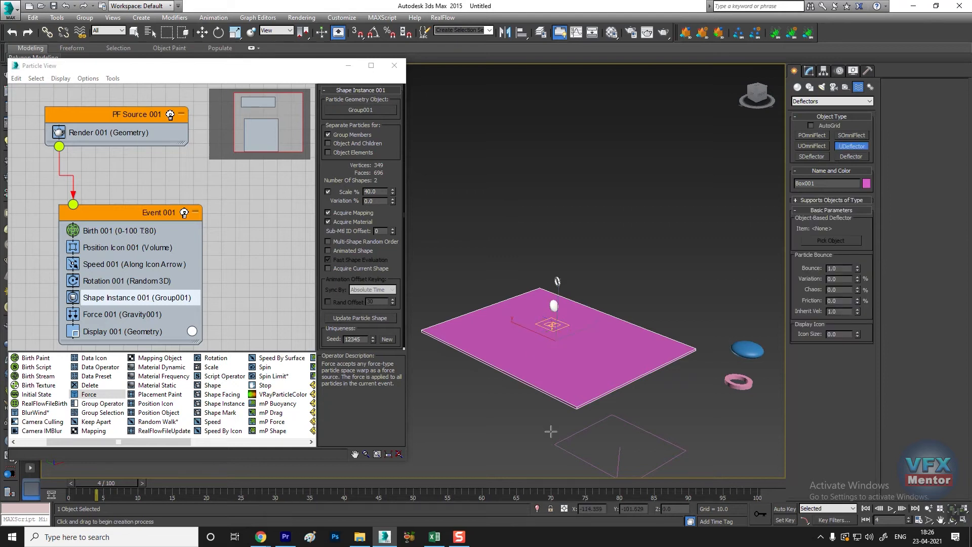
{"action": "middle_click_drag", "start_coordinate": [498, 481], "coordinate": [497, 472]}
{"action": "left_click_drag", "start_coordinate": [494, 447], "coordinate": [508, 425]}
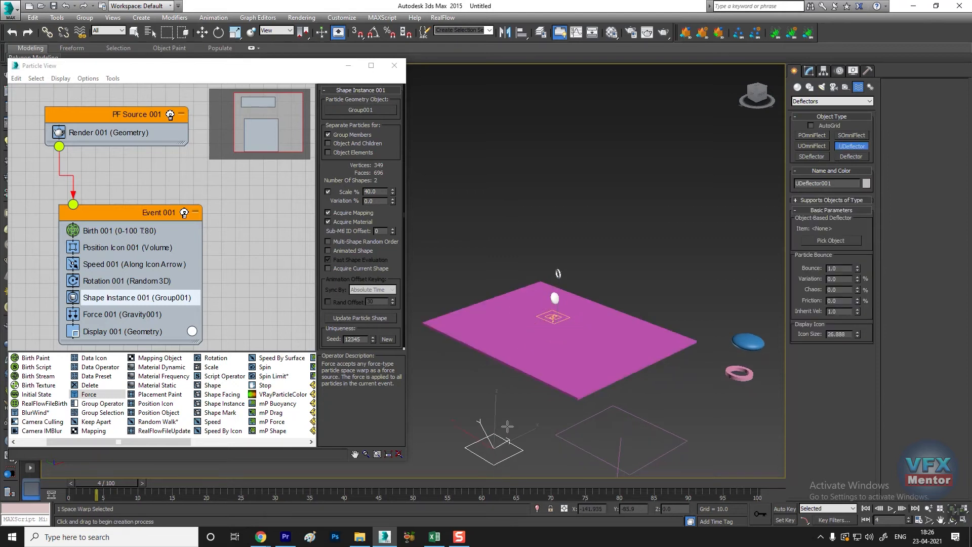
{"action": "left_click", "coordinate": [834, 241]}
{"action": "left_click", "coordinate": [625, 347]}
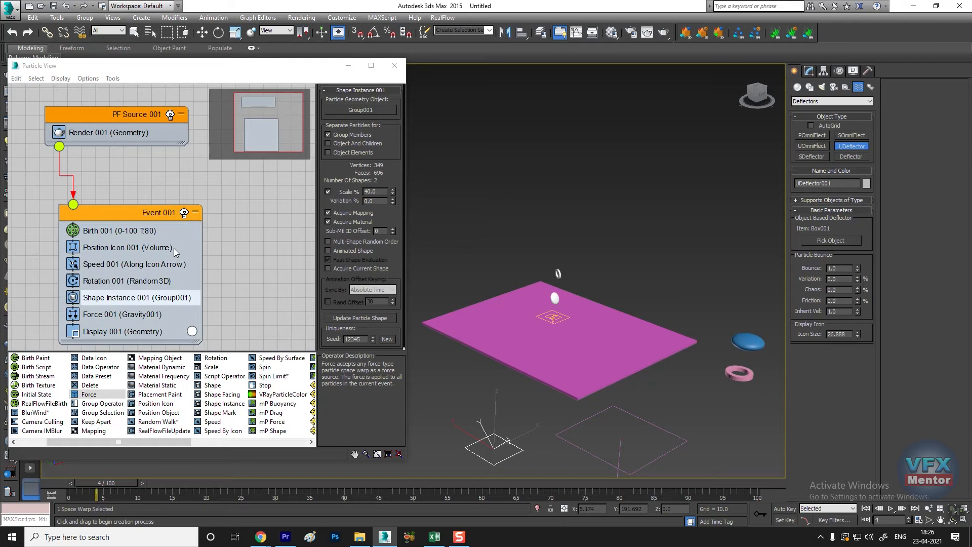
Add a Collision test to Event 001 below Force 001 and assign UDeflector001 as its deflector
{"action": "scroll", "coordinate": [212, 239], "scroll_direction": "down", "scroll_amount": 1}
{"action": "middle_click_drag", "start_coordinate": [212, 238], "coordinate": [193, 184]}
{"action": "scroll", "coordinate": [133, 242], "scroll_direction": "down", "scroll_amount": 1}
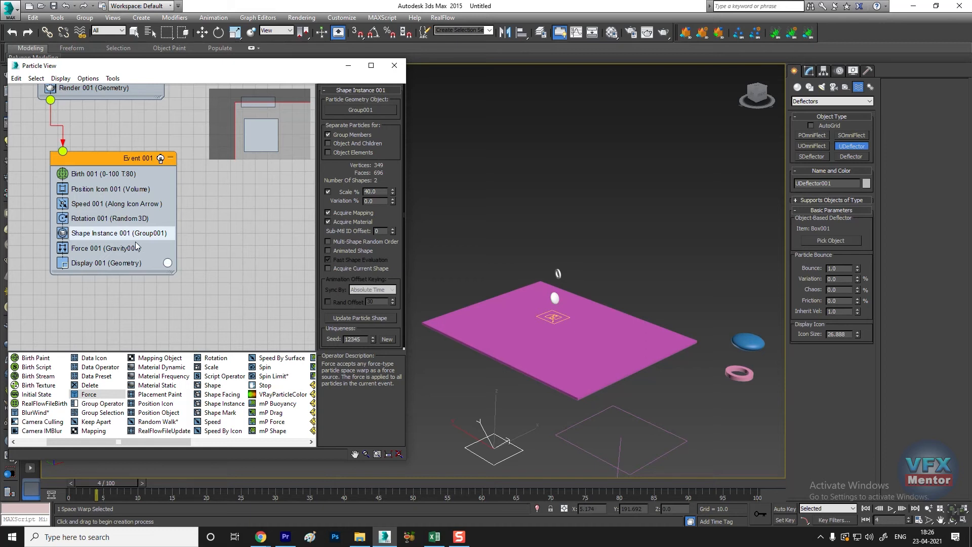
{"action": "left_click_drag", "start_coordinate": [168, 443], "coordinate": [226, 444]}
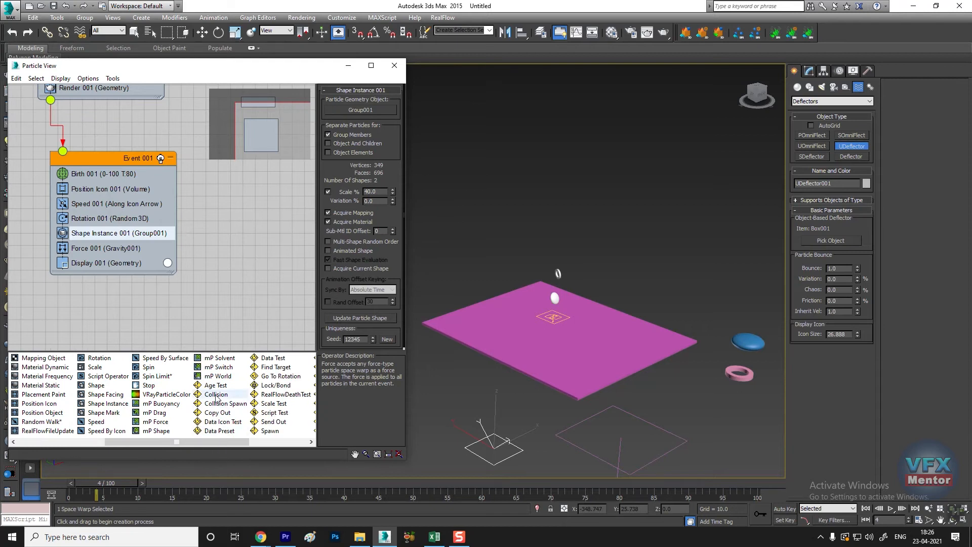
{"action": "left_click_drag", "start_coordinate": [217, 398], "coordinate": [92, 265]}
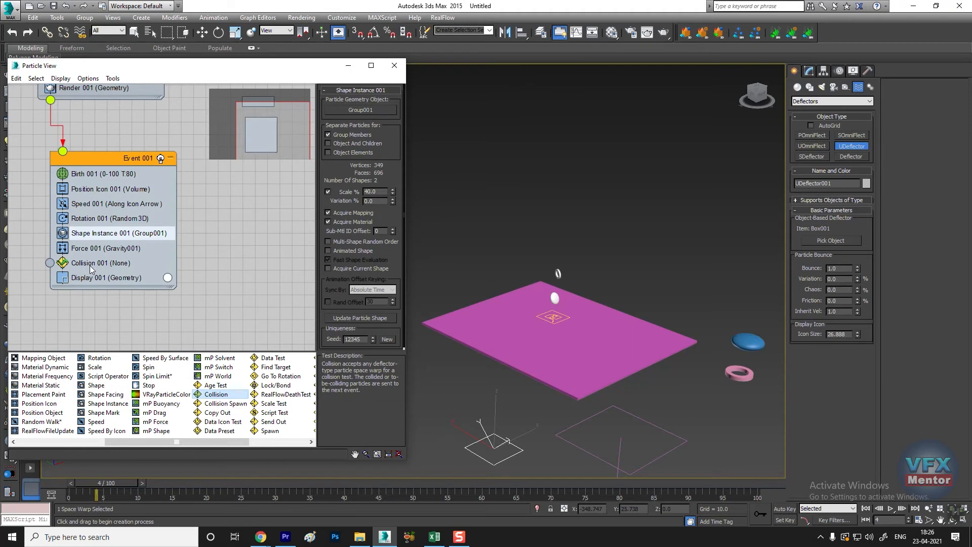
{"action": "left_click", "coordinate": [91, 267]}
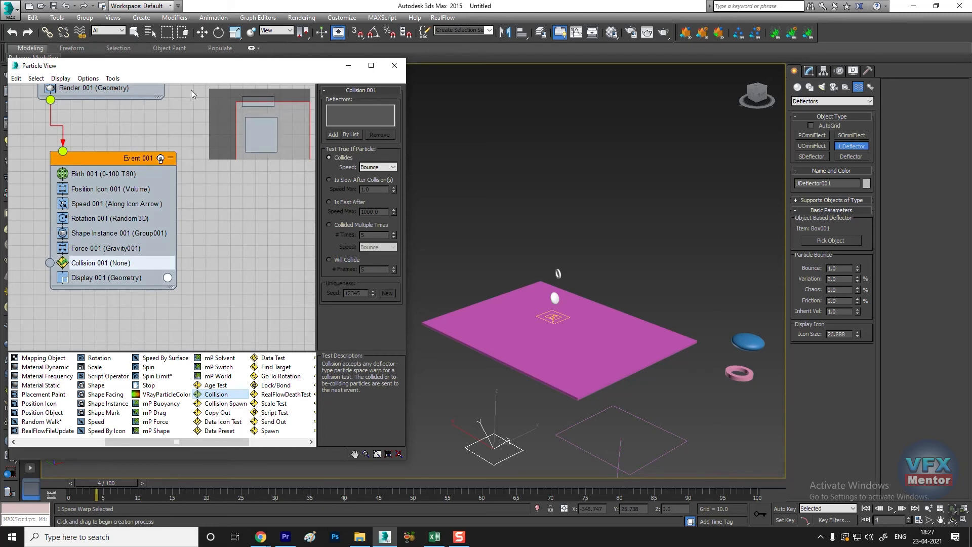
{"action": "left_click", "coordinate": [334, 135]}
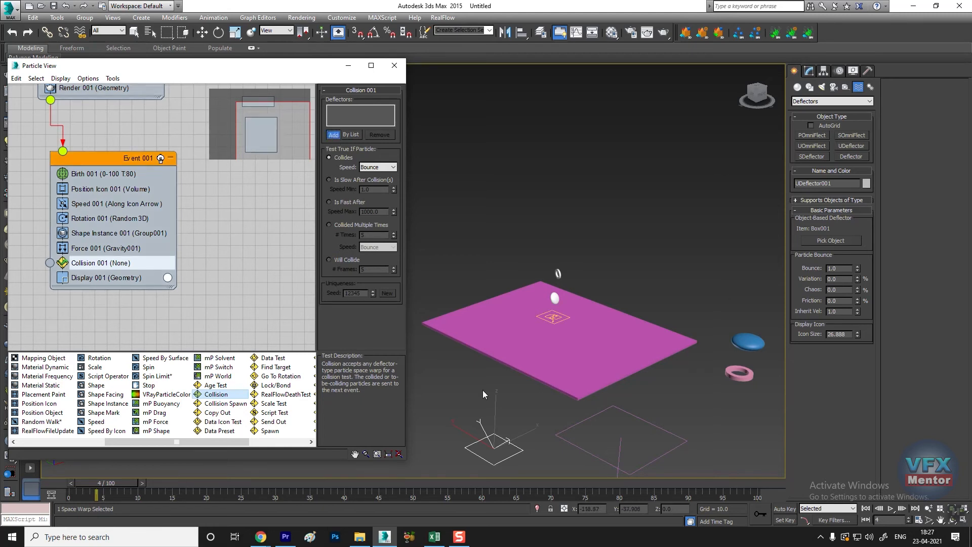
{"action": "left_click", "coordinate": [521, 449]}
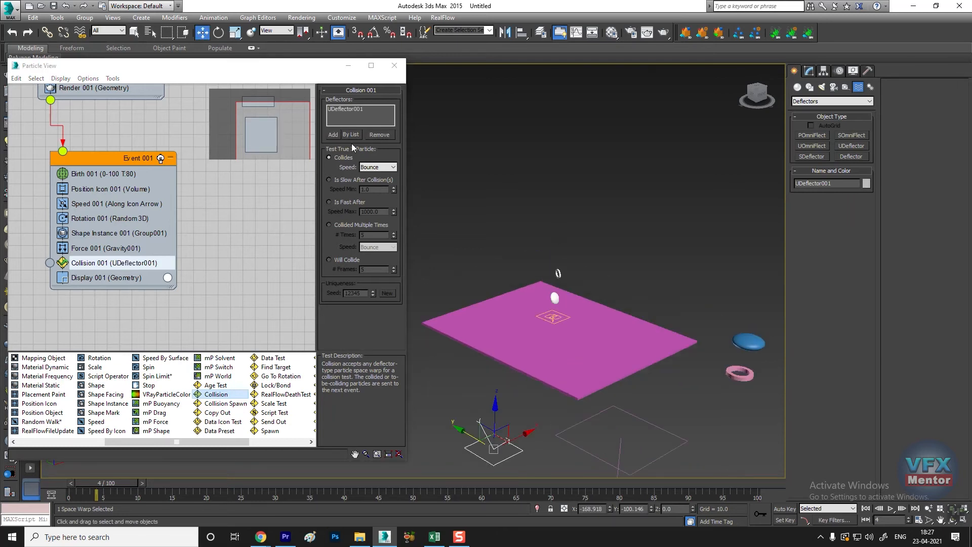
{"action": "left_click", "coordinate": [366, 110]}
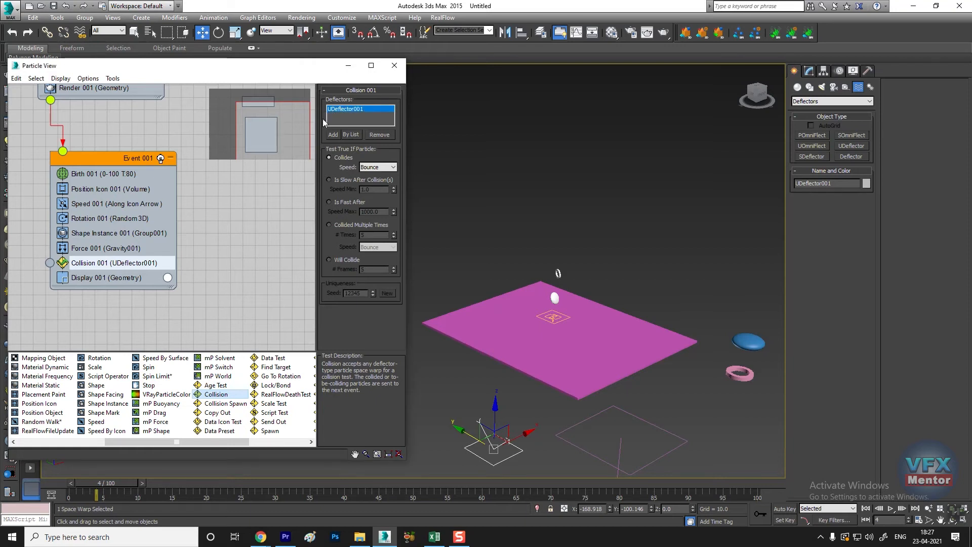
Set the UDeflector's Bounce to 0.32 and its Friction to 70% while checking the particles at frame 51
{"action": "left_click", "coordinate": [809, 71]}
{"action": "left_click_drag", "start_coordinate": [834, 87], "coordinate": [793, 86]}
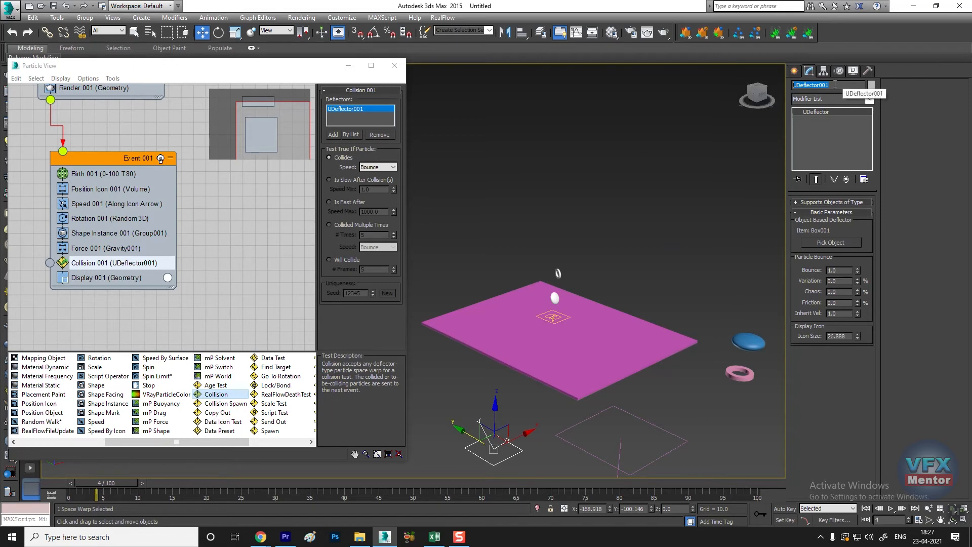
{"action": "left_click_drag", "start_coordinate": [115, 482], "coordinate": [432, 499]}
{"action": "key", "text": "w"}
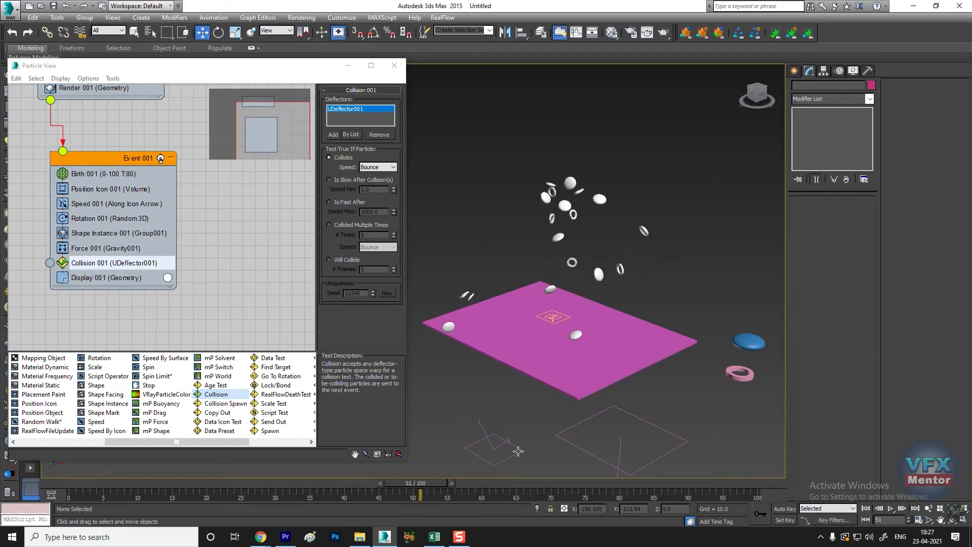
{"action": "left_click_drag", "start_coordinate": [858, 272], "coordinate": [859, 306]}
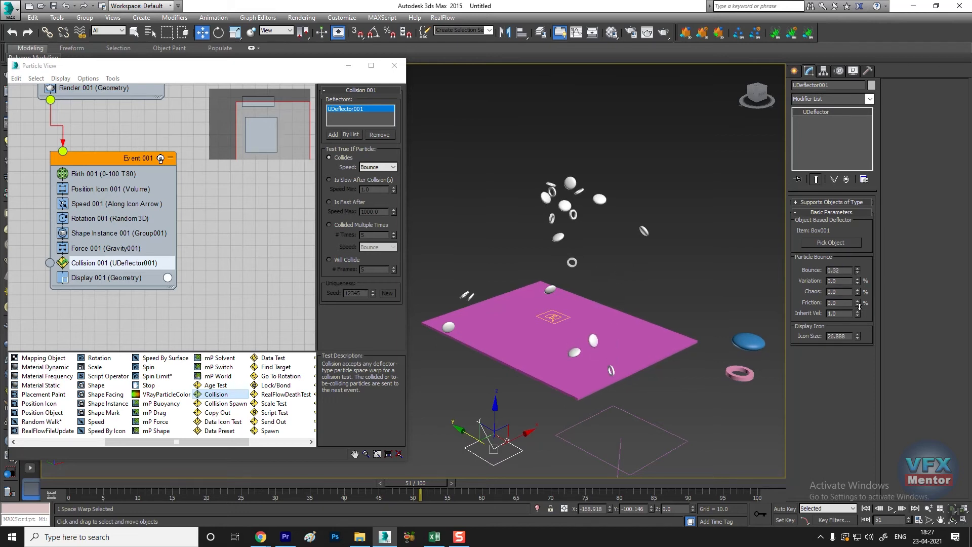
{"action": "left_click_drag", "start_coordinate": [859, 305], "coordinate": [858, 267]}
{"action": "scroll", "coordinate": [601, 388], "scroll_direction": "up", "scroll_amount": 10}
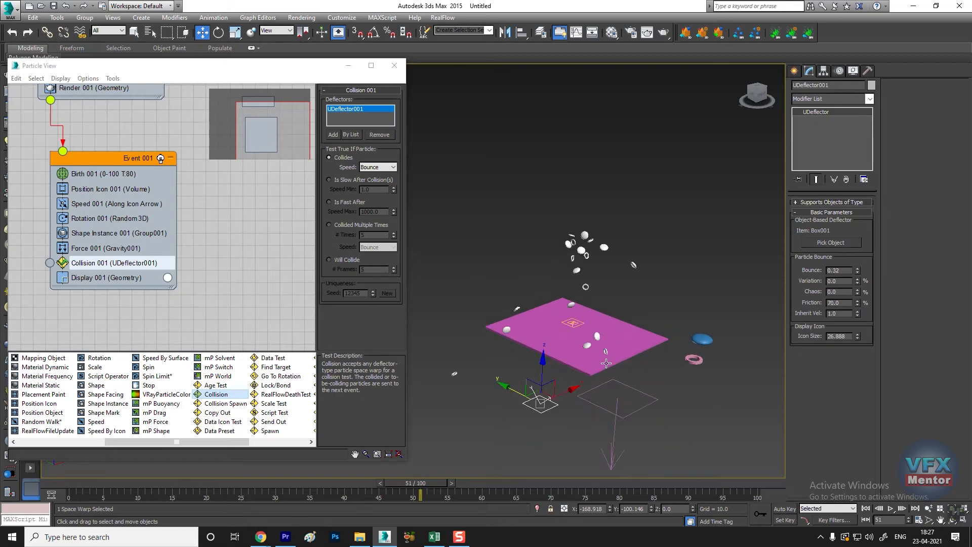
Enlarge the floor box to a length of about 335.57 and a width of about 328.67
{"action": "left_click", "coordinate": [669, 347]}
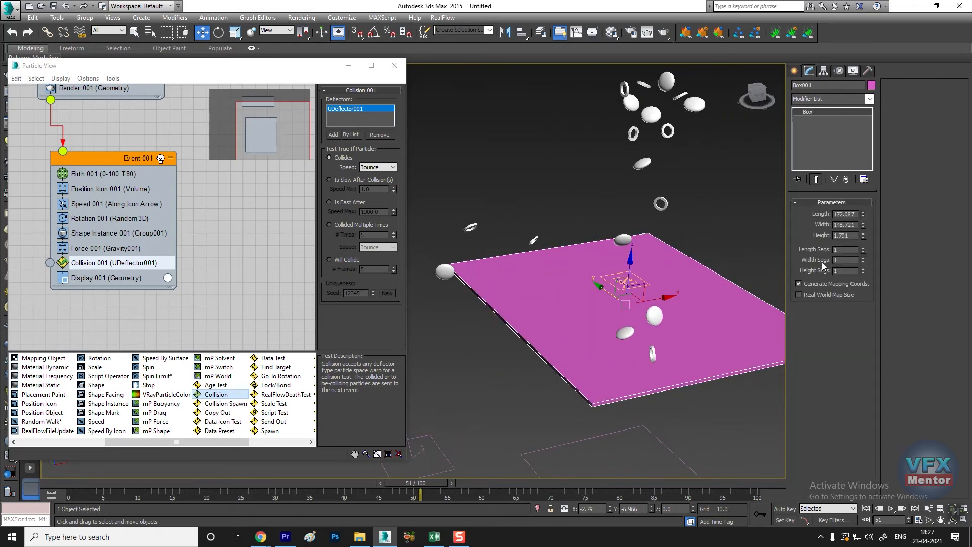
{"action": "left_click_drag", "start_coordinate": [863, 214], "coordinate": [862, 159]}
{"action": "left_click_drag", "start_coordinate": [863, 225], "coordinate": [863, 157]}
{"action": "scroll", "coordinate": [672, 324], "scroll_direction": "down", "scroll_amount": 3}
{"action": "middle_click_drag", "start_coordinate": [673, 324], "coordinate": [623, 376], "text": "alt"}
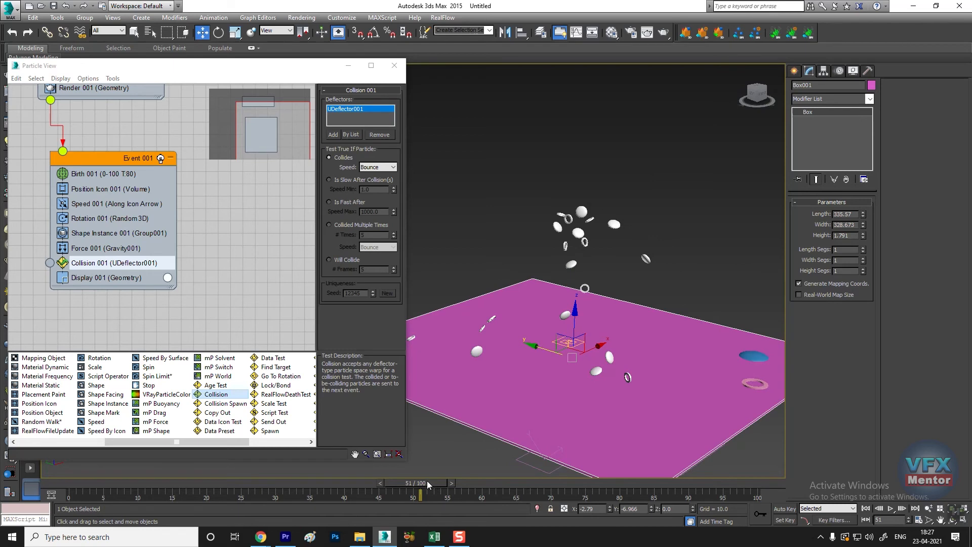
Play the animation from the start and examine how the particles land on the enlarged floor around frame 81
{"action": "left_click_drag", "start_coordinate": [426, 481], "coordinate": [83, 485]}
{"action": "left_click", "coordinate": [892, 508]}
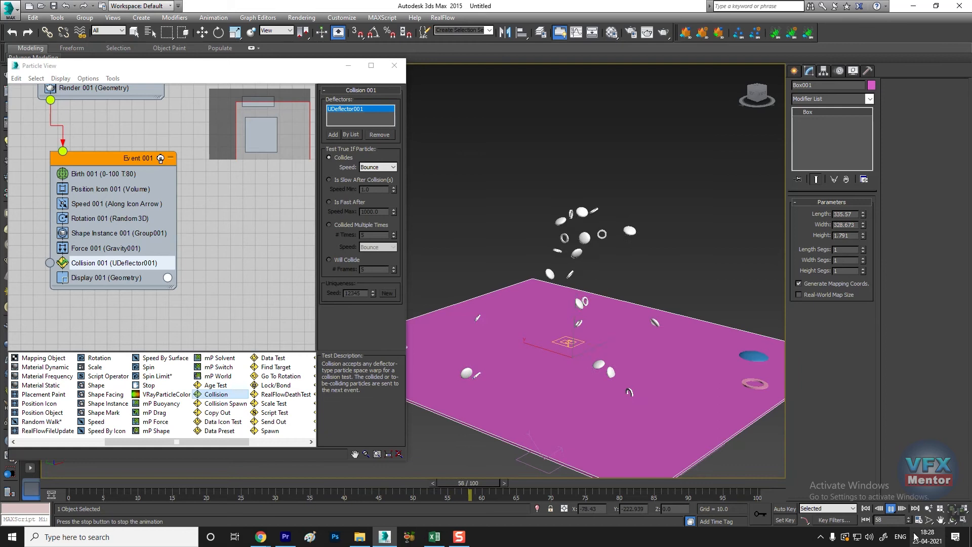
{"action": "key", "text": "/"}
{"action": "mouse_move", "coordinate": [624, 485]}
{"action": "left_mouse_down"}
{"action": "mouse_move", "coordinate": [649, 484]}
{"action": "mouse_move", "coordinate": [629, 484]}
{"action": "left_mouse_up"}
{"action": "scroll", "coordinate": [595, 387], "scroll_direction": "up", "scroll_amount": 2}
{"action": "scroll", "coordinate": [582, 377], "scroll_direction": "down", "scroll_amount": 4}
{"action": "scroll", "coordinate": [583, 377], "scroll_direction": "up", "scroll_amount": 8}
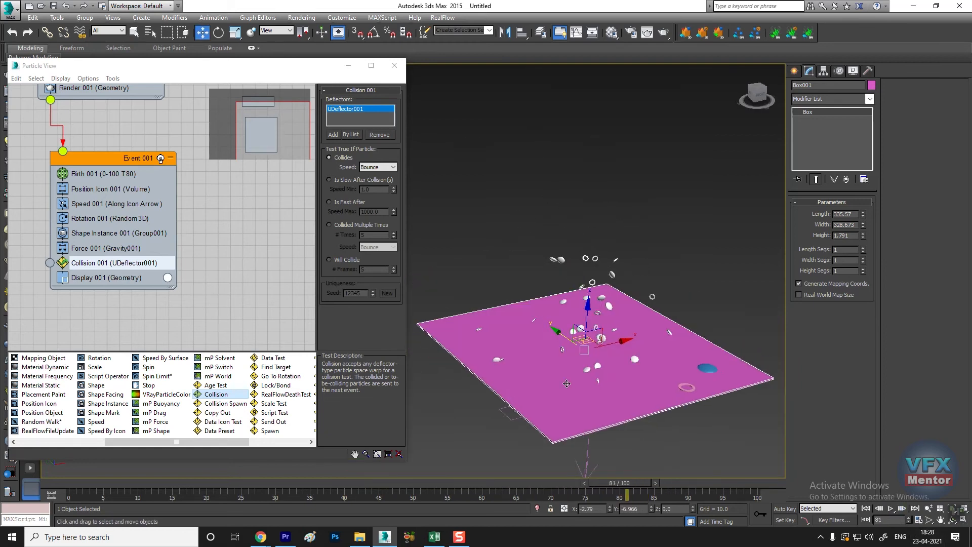
{"action": "scroll", "coordinate": [594, 333], "scroll_direction": "down", "scroll_amount": 6}
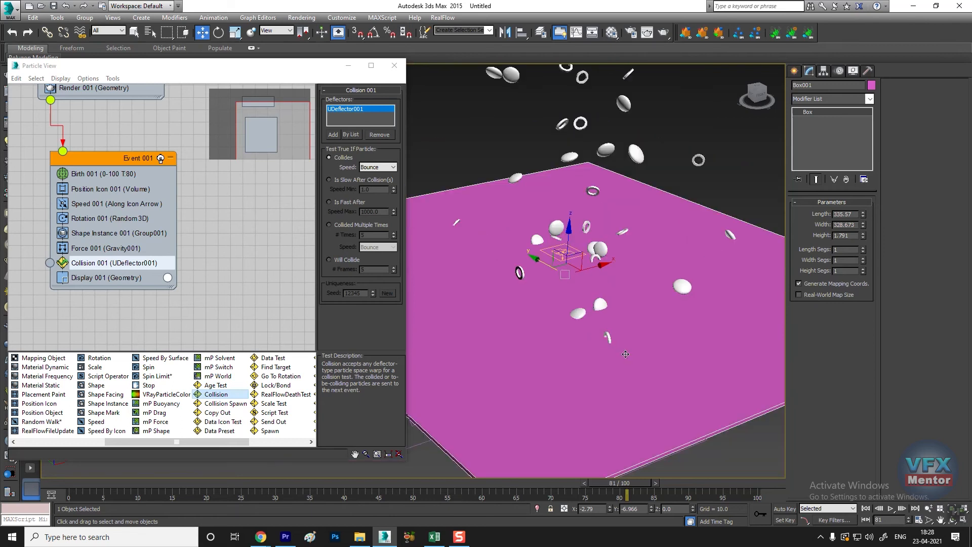
{"action": "scroll", "coordinate": [591, 367], "scroll_direction": "up", "scroll_amount": 6}
{"action": "middle_click_drag", "start_coordinate": [587, 379], "coordinate": [467, 314], "text": "alt"}
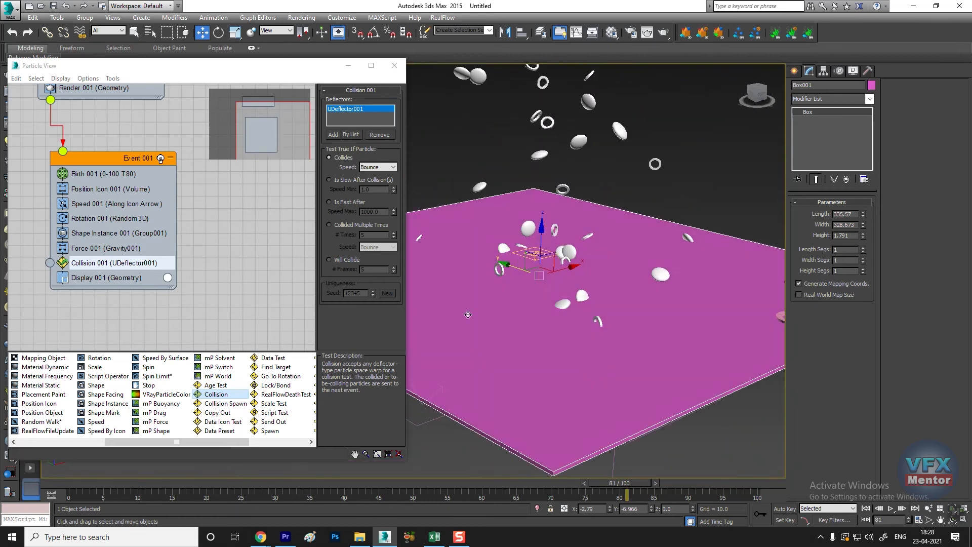
Minimize Particle View and clone the floor box in place
{"action": "left_click", "coordinate": [349, 68]}
{"action": "scroll", "coordinate": [506, 329], "scroll_direction": "down", "scroll_amount": 3}
{"action": "middle_click_drag", "start_coordinate": [513, 354], "coordinate": [430, 304]}
{"action": "left_click", "coordinate": [692, 206]}
{"action": "scroll", "coordinate": [453, 327], "scroll_direction": "up", "scroll_amount": 2}
{"action": "scroll", "coordinate": [454, 328], "scroll_direction": "down", "scroll_amount": 2}
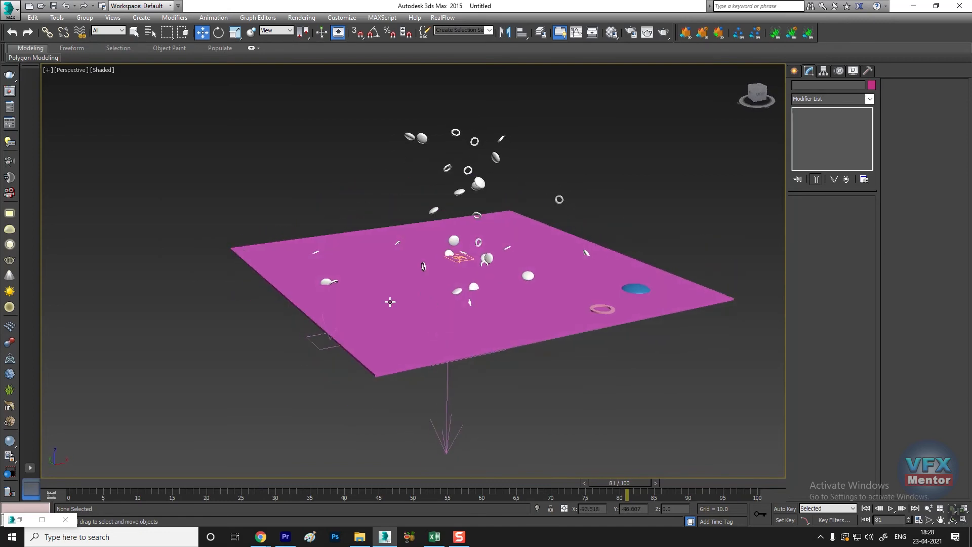
{"action": "left_click", "coordinate": [390, 302]}
{"action": "key", "text": "ctrl+v"}
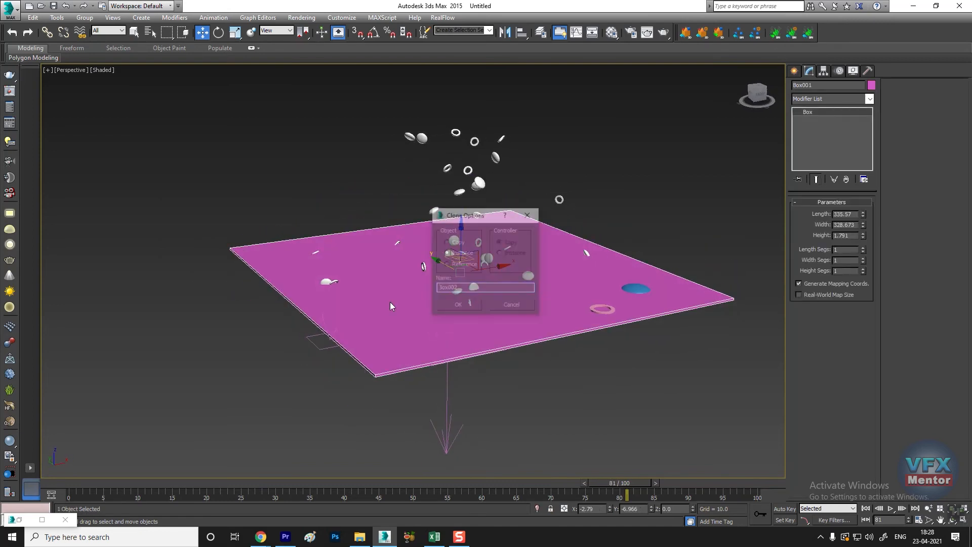
{"action": "left_click", "coordinate": [458, 305]}
Change the cloned floor's object color to light green
{"action": "left_click", "coordinate": [871, 85]}
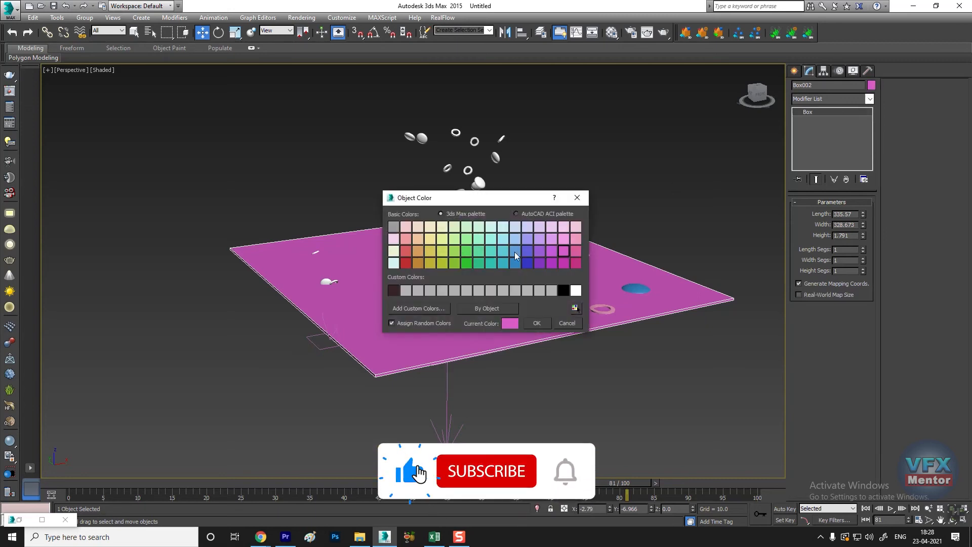
{"action": "left_click", "coordinate": [479, 240]}
{"action": "left_click", "coordinate": [537, 323]}
{"action": "scroll", "coordinate": [422, 309], "scroll_direction": "up", "scroll_amount": 3}
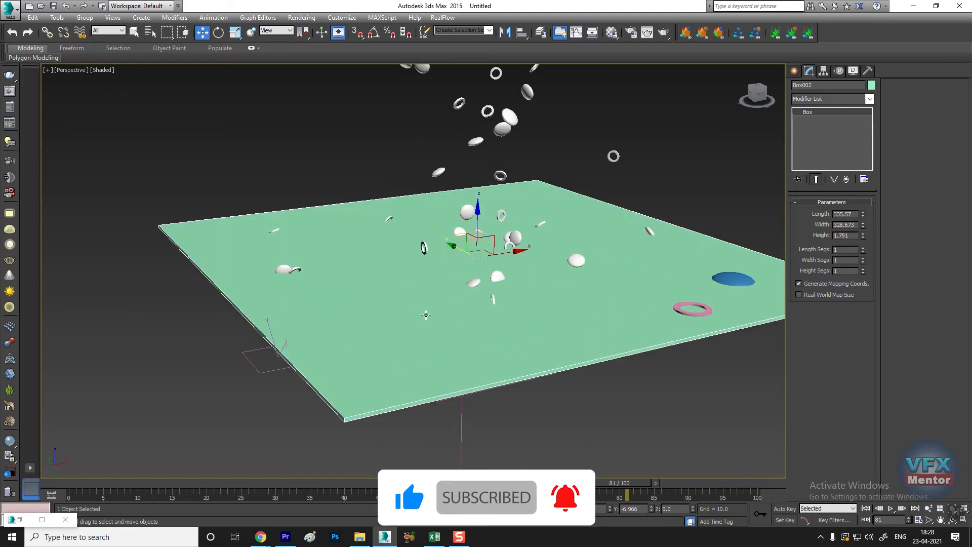
Lower the green floor copy slightly along Z and hide the original floor box
{"action": "left_click_drag", "start_coordinate": [478, 208], "coordinate": [477, 213], "text": "shift"}
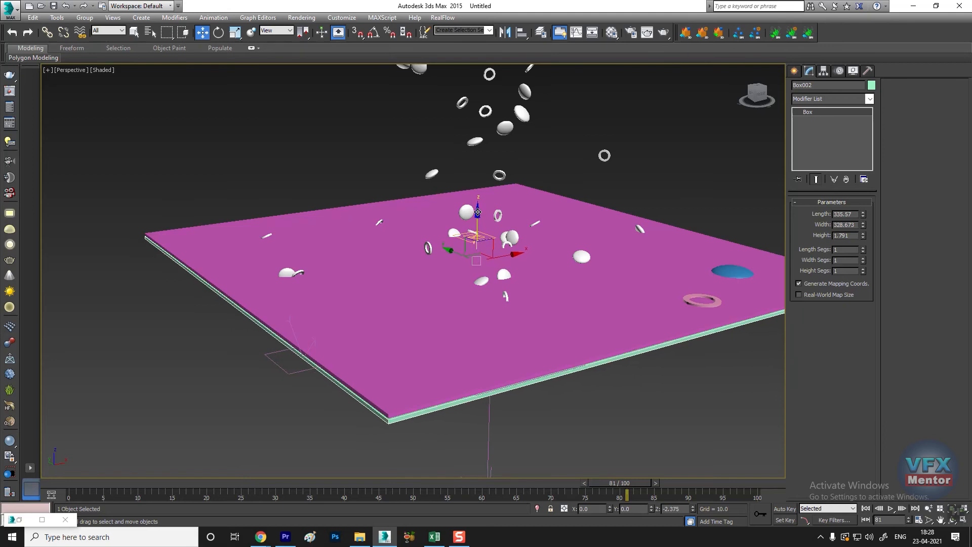
{"action": "right_click", "coordinate": [443, 334]}
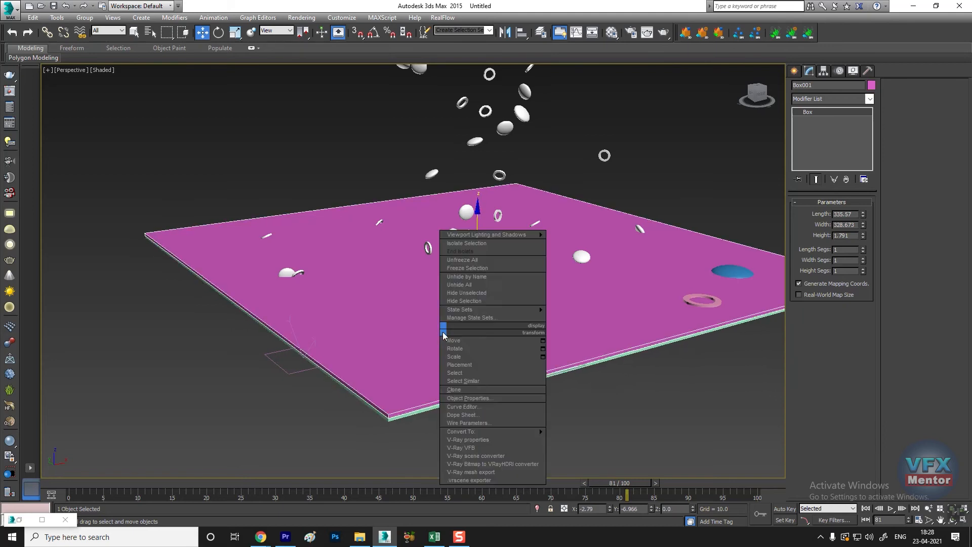
{"action": "left_click", "coordinate": [478, 302]}
Move the green floor down along Z to about -2.71
{"action": "left_click", "coordinate": [469, 347]}
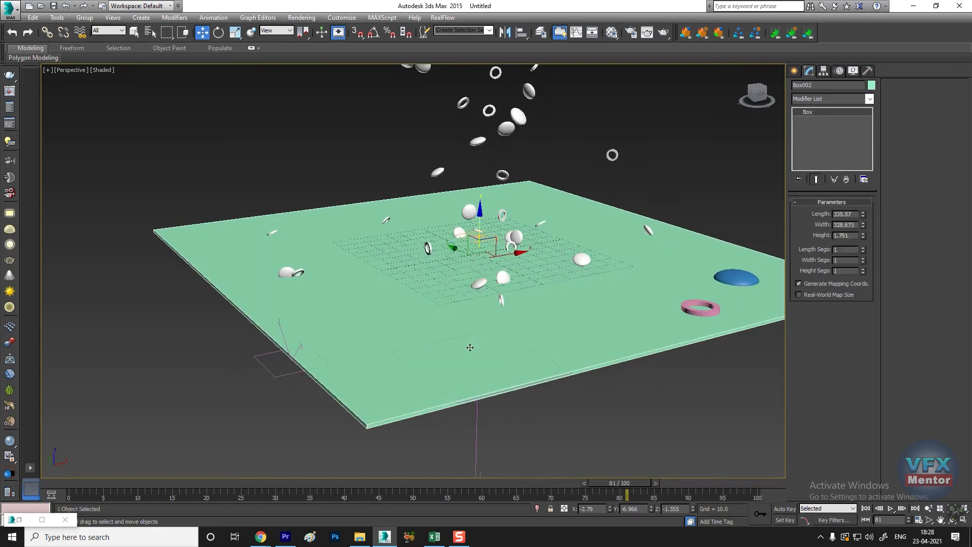
{"action": "left_click_drag", "start_coordinate": [481, 214], "coordinate": [481, 216]}
{"action": "scroll", "coordinate": [451, 279], "scroll_direction": "down", "scroll_amount": 4}
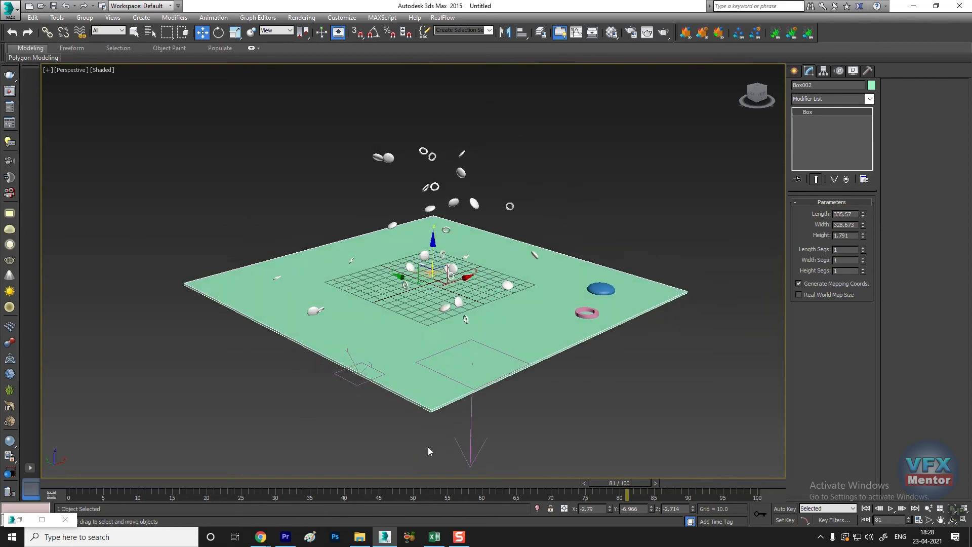
Scrub to frame 100, return to the start and play the animation to examine the particles landing on the green floor
{"action": "left_click_drag", "start_coordinate": [614, 482], "coordinate": [757, 496]}
{"action": "key", "text": "w"}
{"action": "scroll", "coordinate": [363, 319], "scroll_direction": "up", "scroll_amount": 3}
{"action": "middle_click_drag", "start_coordinate": [489, 302], "coordinate": [784, 299], "text": "alt"}
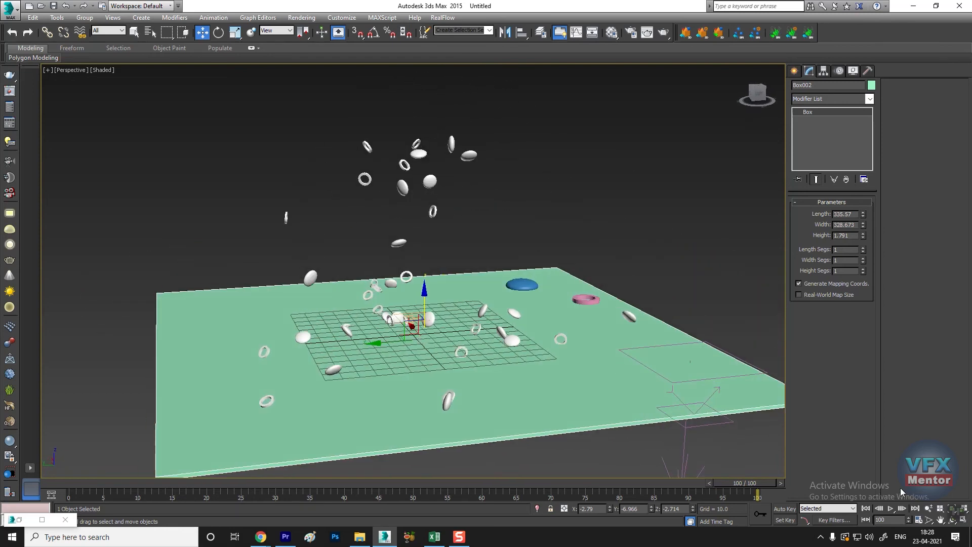
{"action": "left_click", "coordinate": [865, 508]}
{"action": "left_click", "coordinate": [891, 509]}
{"action": "middle_click_drag", "start_coordinate": [623, 398], "coordinate": [645, 403], "text": "alt"}
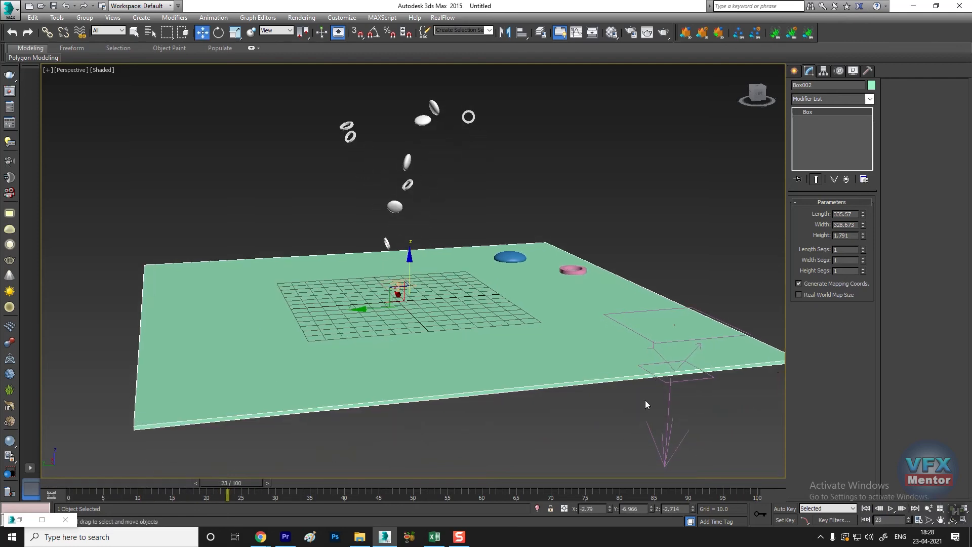
Set the UDeflector's Friction to 26% and play the animation
{"action": "left_click", "coordinate": [690, 352]}
{"action": "left_click_drag", "start_coordinate": [855, 303], "coordinate": [859, 316]}
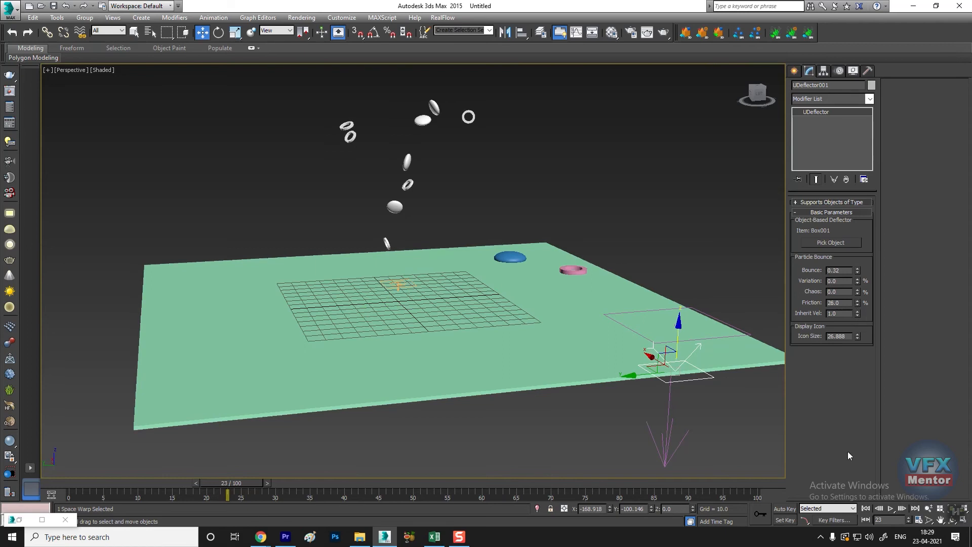
{"action": "left_click", "coordinate": [889, 508]}
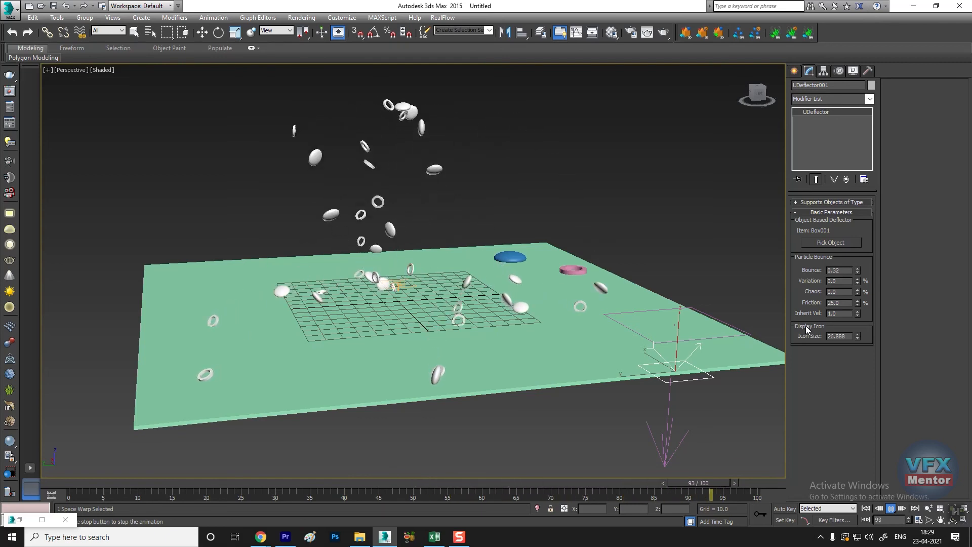
Set the UDeflector's Friction to 4% during playback and stop the animation
{"action": "right_click", "coordinate": [857, 304]}
{"action": "left_click_drag", "start_coordinate": [858, 319], "coordinate": [858, 316]}
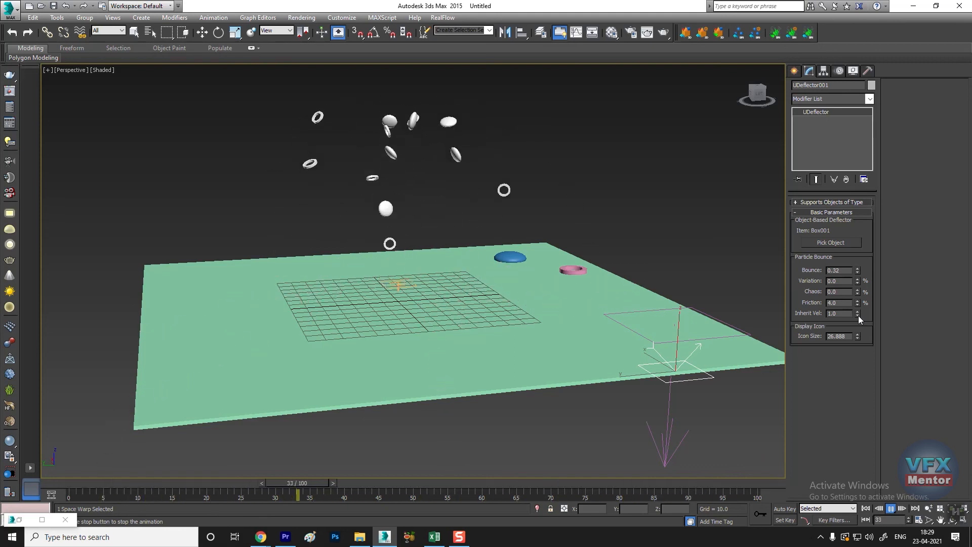
{"action": "left_click", "coordinate": [891, 508]}
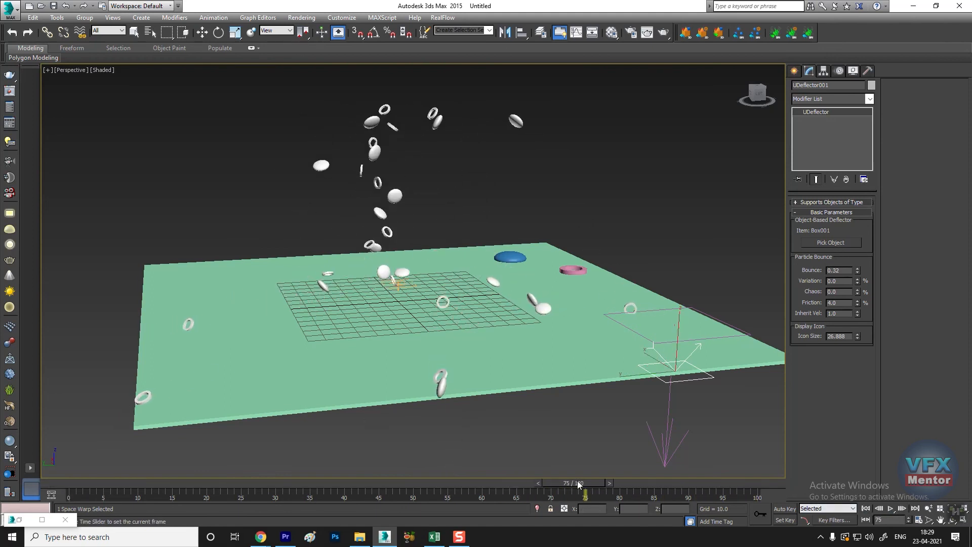
Restore the Particle View window and examine how the discs and rings are oriented on the floor
{"action": "left_click", "coordinate": [19, 519]}
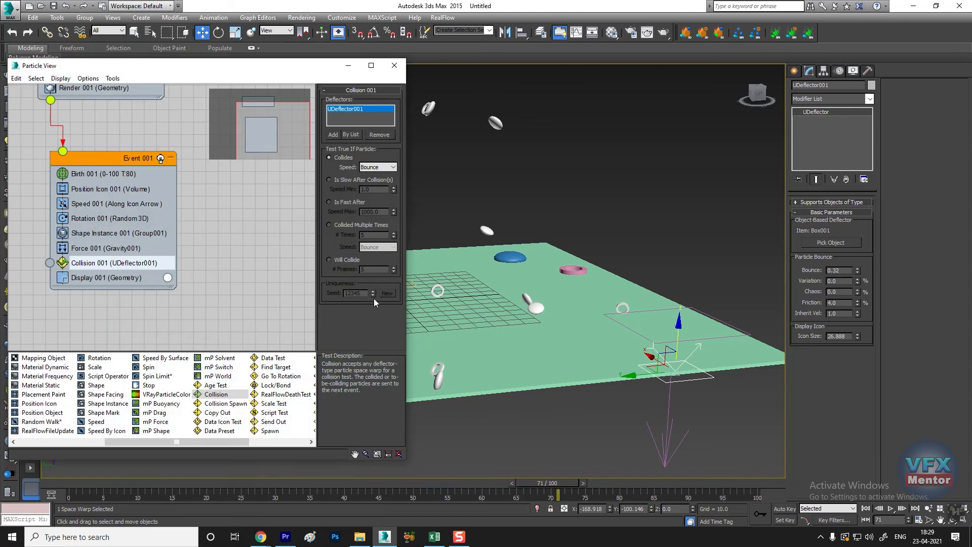
{"action": "scroll", "coordinate": [639, 270], "scroll_direction": "down", "scroll_amount": 3}
{"action": "middle_click_drag", "start_coordinate": [644, 278], "coordinate": [711, 282]}
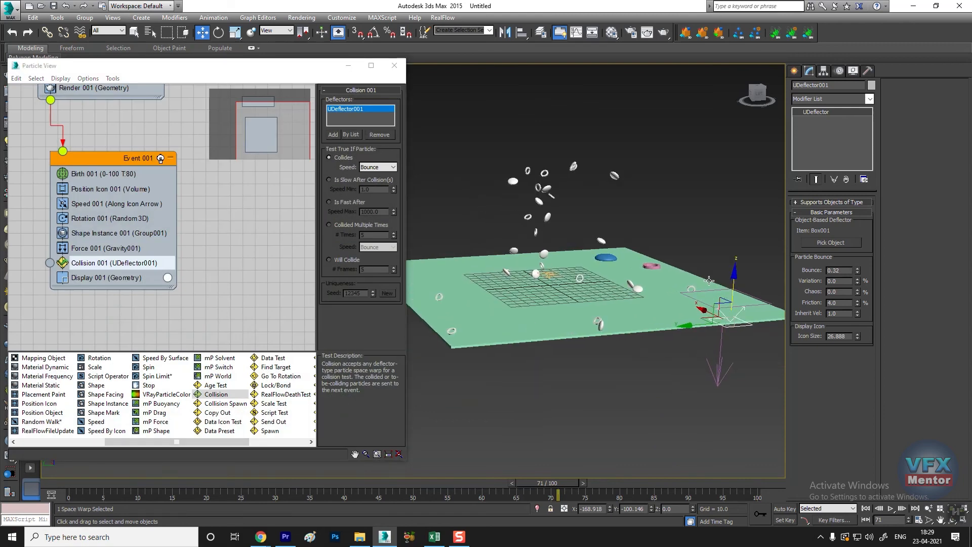
{"action": "scroll", "coordinate": [578, 300], "scroll_direction": "up", "scroll_amount": 5}
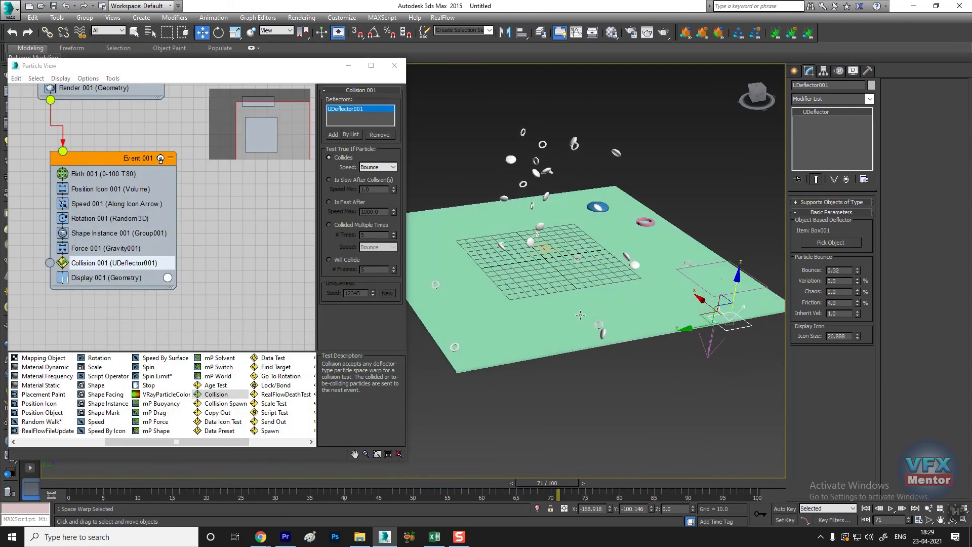
{"action": "middle_click_drag", "start_coordinate": [475, 321], "coordinate": [503, 376], "text": "alt"}
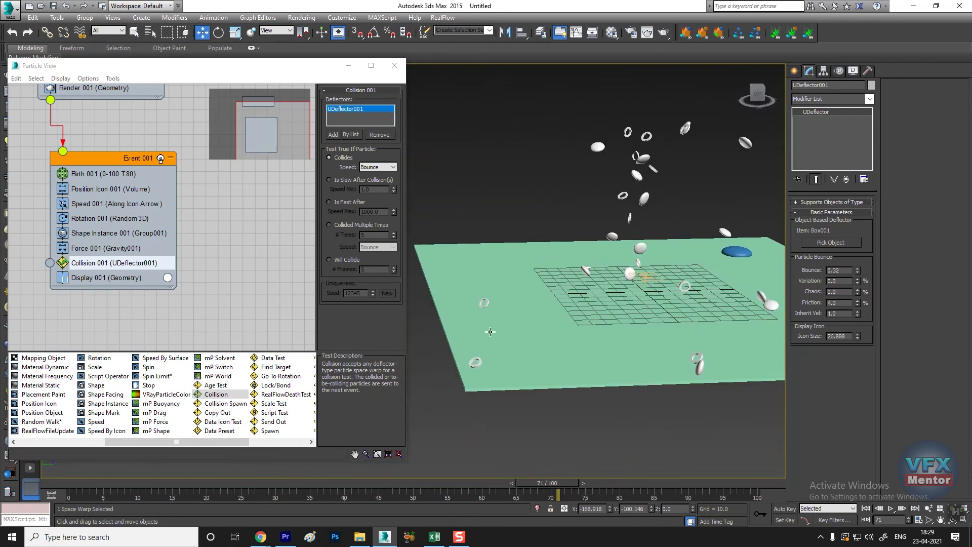
Try the World Space orientation matrix on the Rotation 001 operator, and return it to Random 3D
{"action": "left_click", "coordinate": [96, 219]}
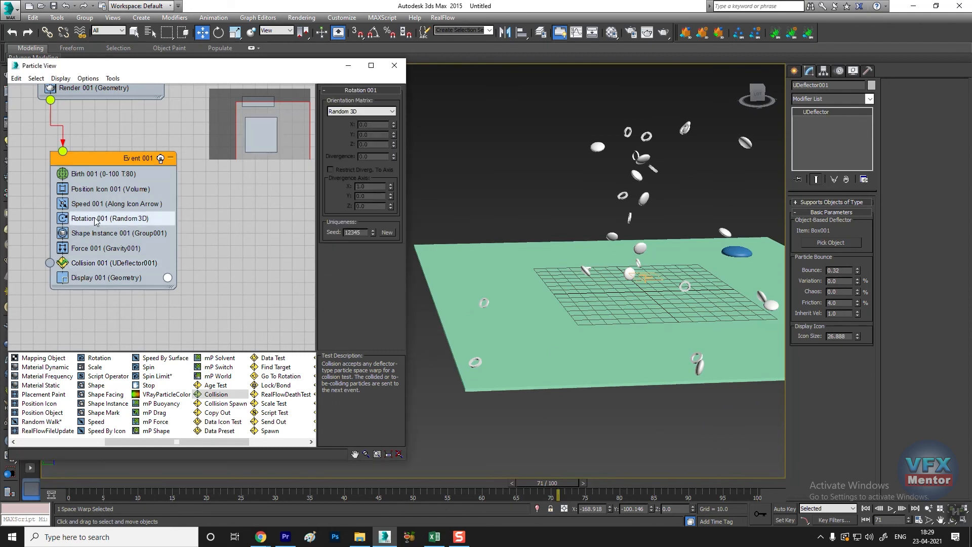
{"action": "left_click", "coordinate": [369, 113]}
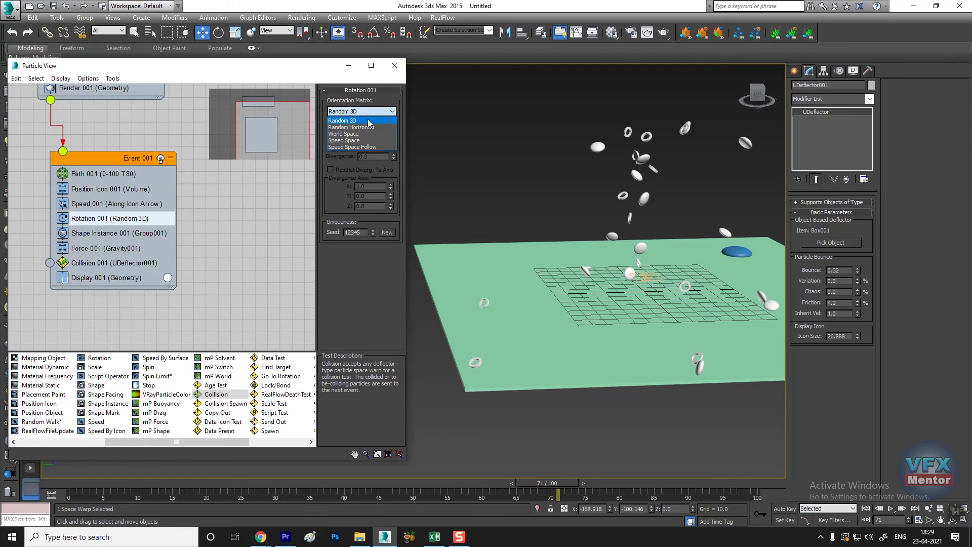
{"action": "left_click", "coordinate": [354, 134]}
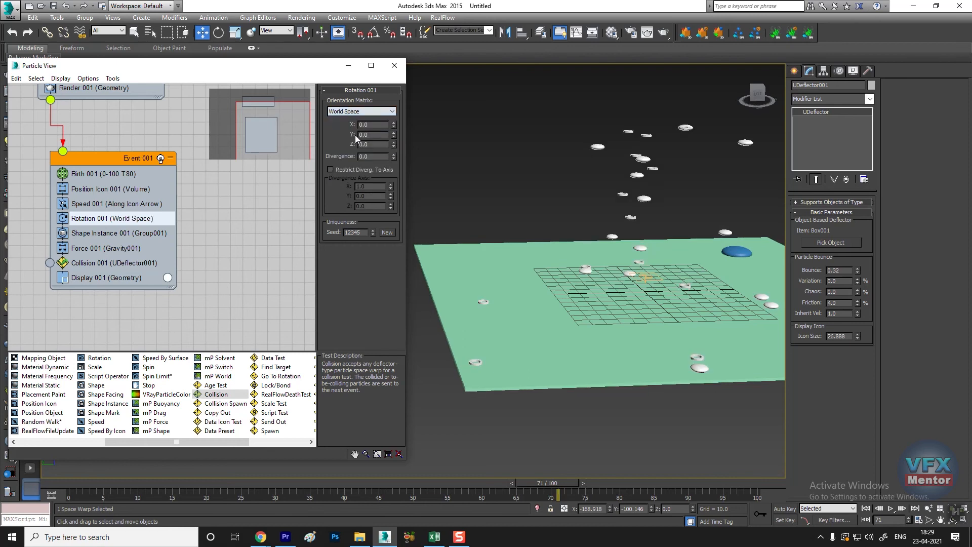
{"action": "left_click", "coordinate": [366, 112]}
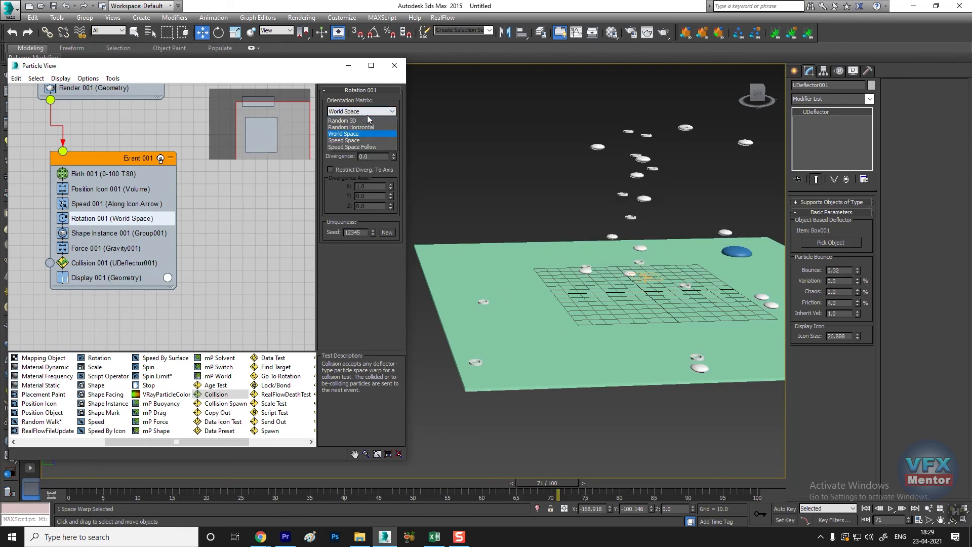
{"action": "left_click", "coordinate": [357, 120]}
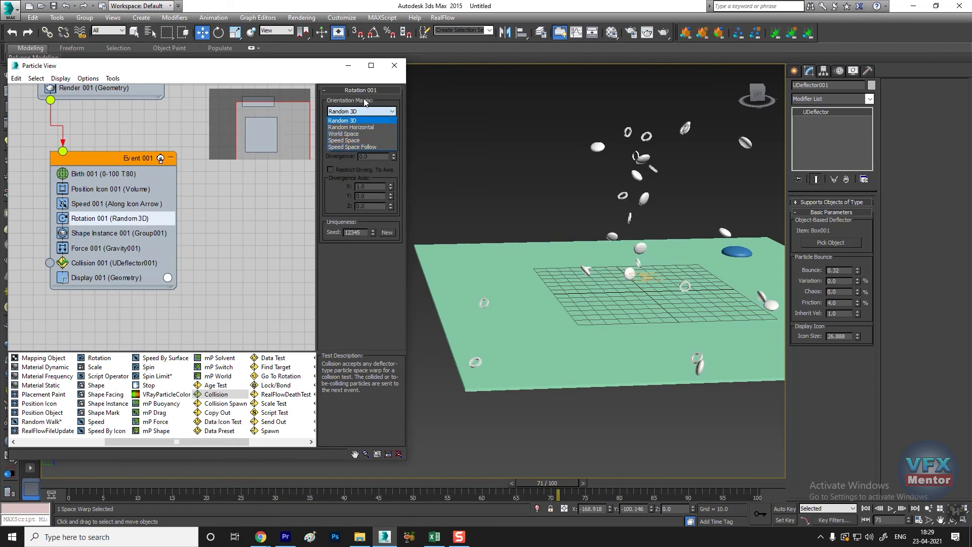
{"action": "left_click", "coordinate": [310, 67]}
Rewind to frame 0 and play the animation to examine how the particles hit and slide across the floor
{"action": "scroll", "coordinate": [579, 258], "scroll_direction": "up", "scroll_amount": 2}
{"action": "scroll", "coordinate": [589, 298], "scroll_direction": "down", "scroll_amount": 4}
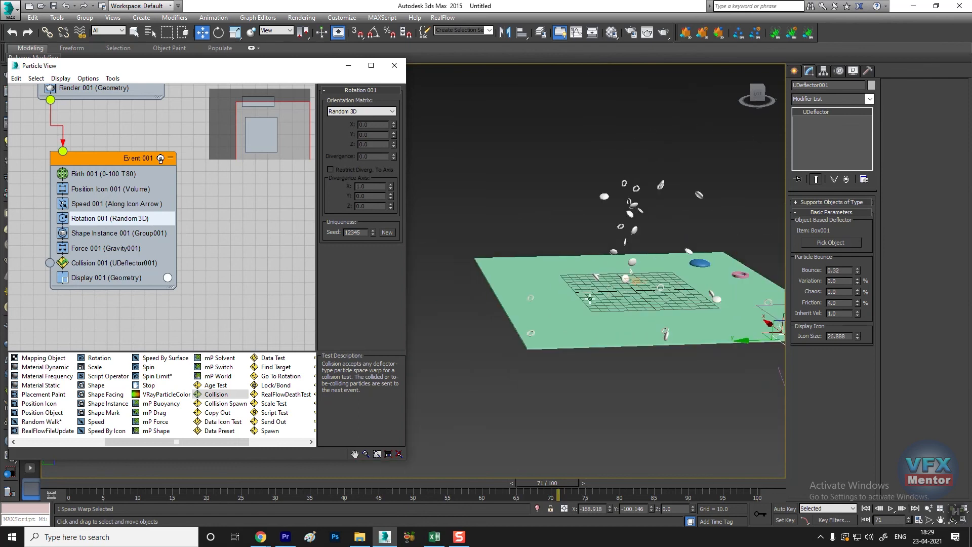
{"action": "left_click_drag", "start_coordinate": [555, 485], "coordinate": [84, 504]}
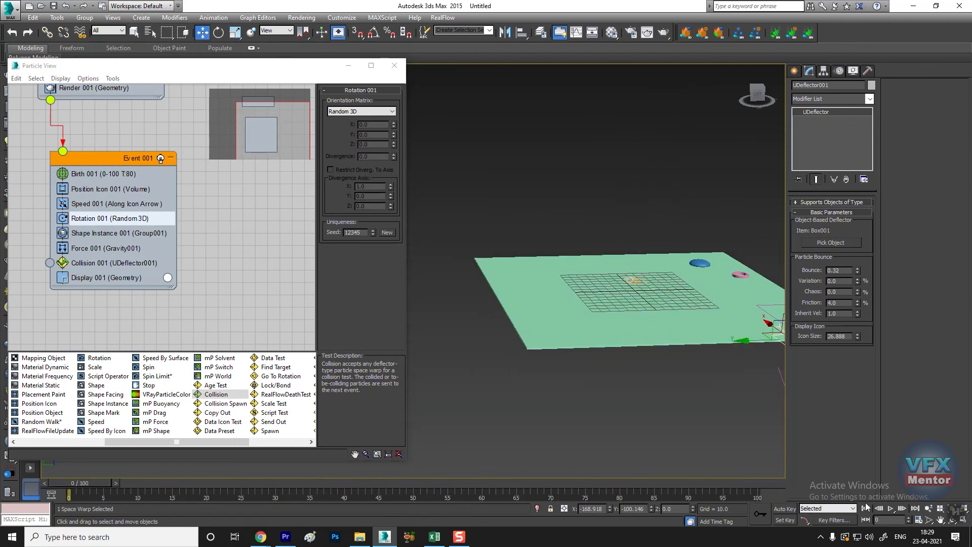
{"action": "left_click", "coordinate": [890, 508]}
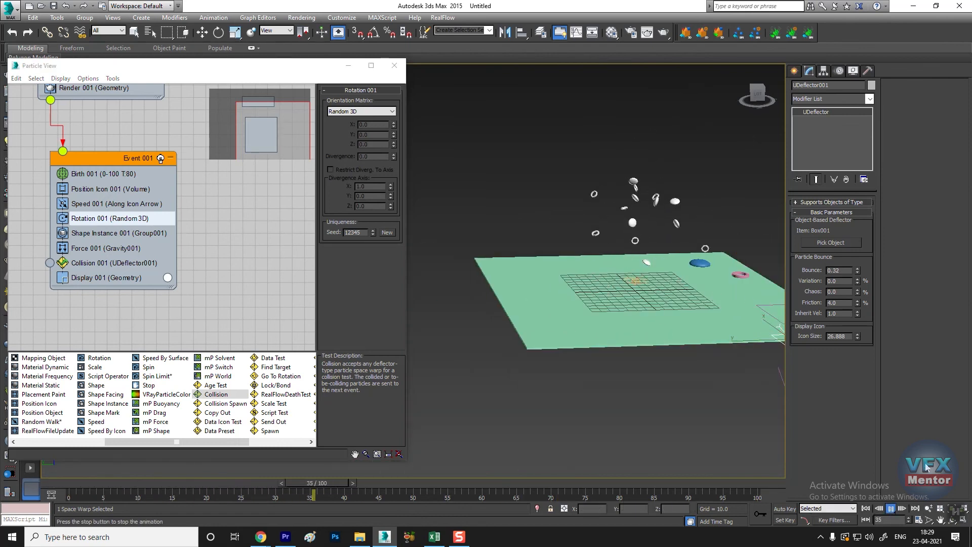
{"action": "middle_click_drag", "start_coordinate": [577, 349], "coordinate": [599, 378], "text": "alt"}
{"action": "scroll", "coordinate": [599, 377], "scroll_direction": "down", "scroll_amount": 2}
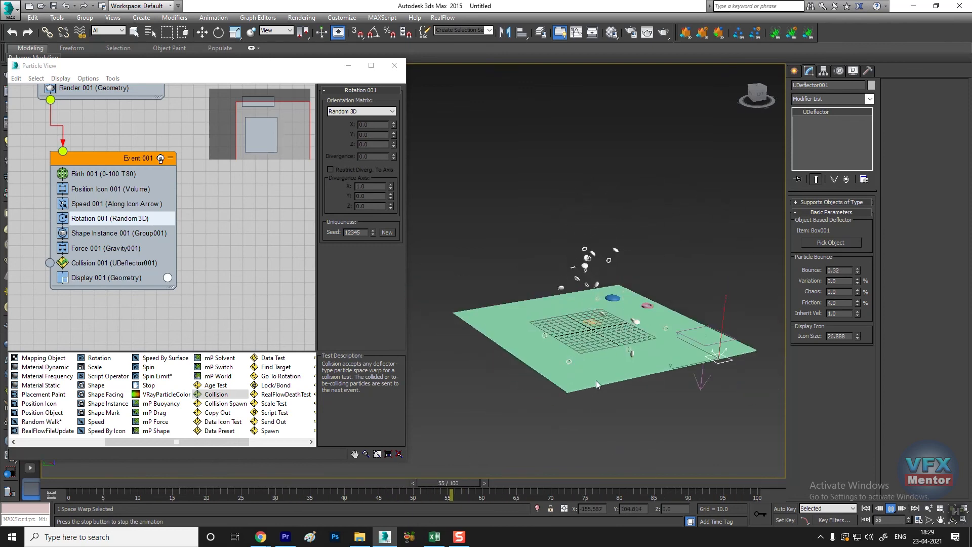
{"action": "scroll", "coordinate": [596, 381], "scroll_direction": "up", "scroll_amount": 4}
{"action": "scroll", "coordinate": [596, 381], "scroll_direction": "down", "scroll_amount": 3}
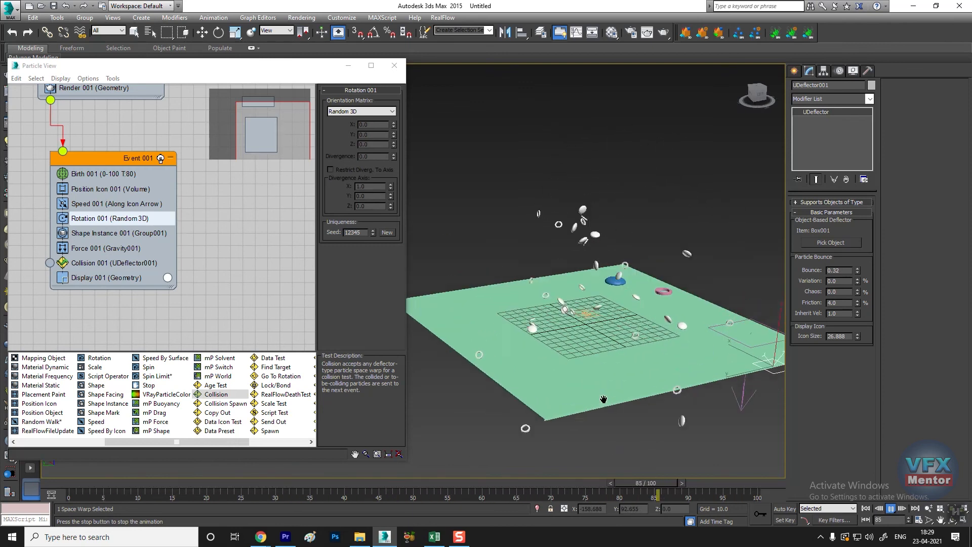
{"action": "left_click", "coordinate": [890, 508]}
{"action": "left_click", "coordinate": [891, 511]}
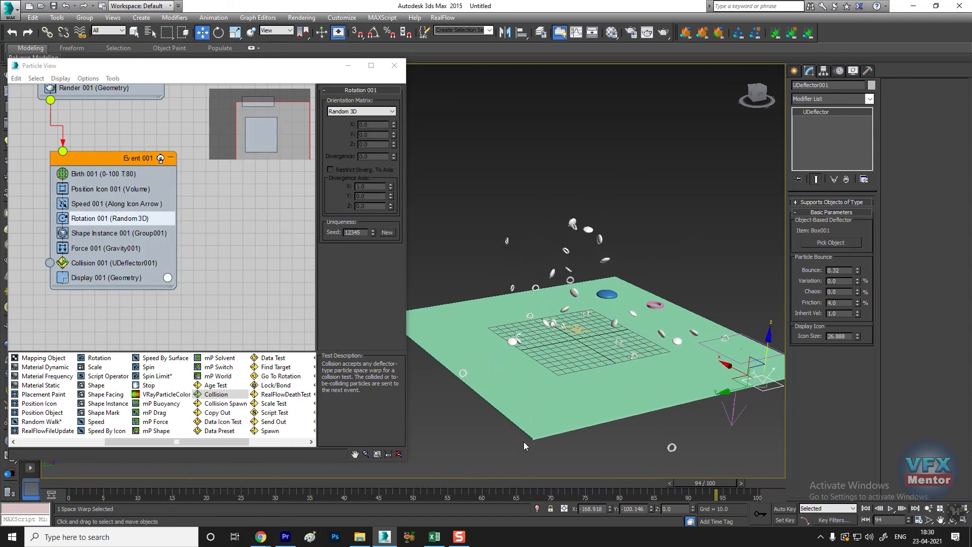